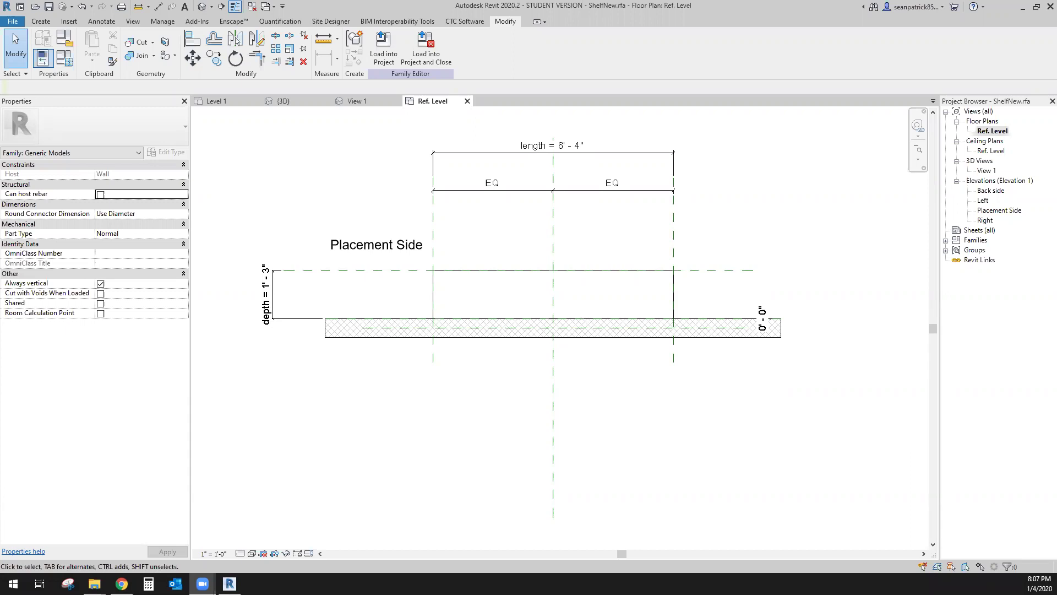
- Switch to the browser showing the 'Add Shape Handles to a Loadable Family' help article
key("alt+Tab")
- Read the article's numbered steps, then minimize the browser to bring Revit back
scroll(527, 298, "up", 5)
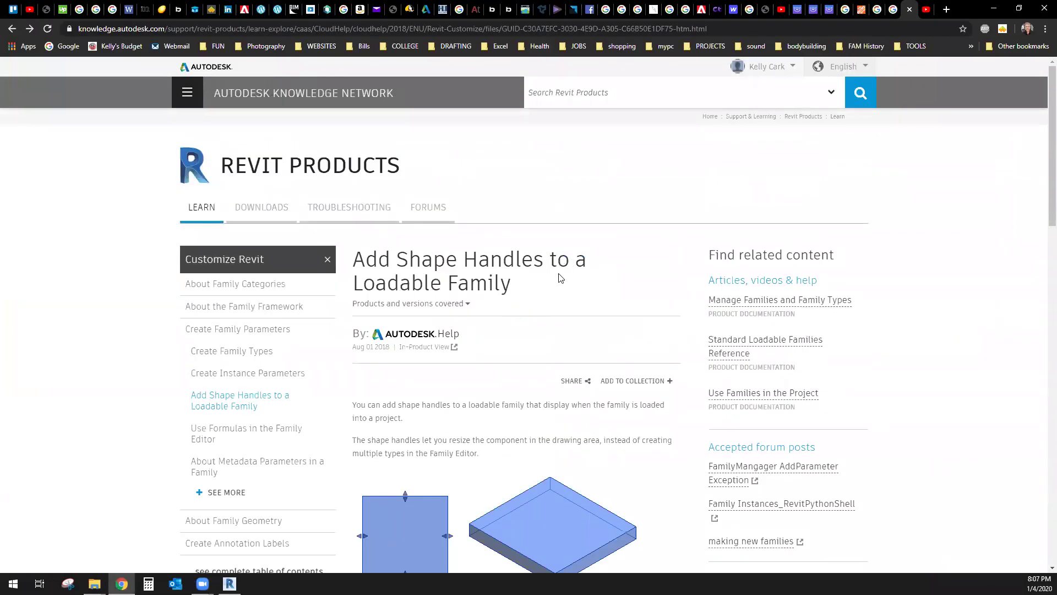
scroll(537, 286, "down", 6)
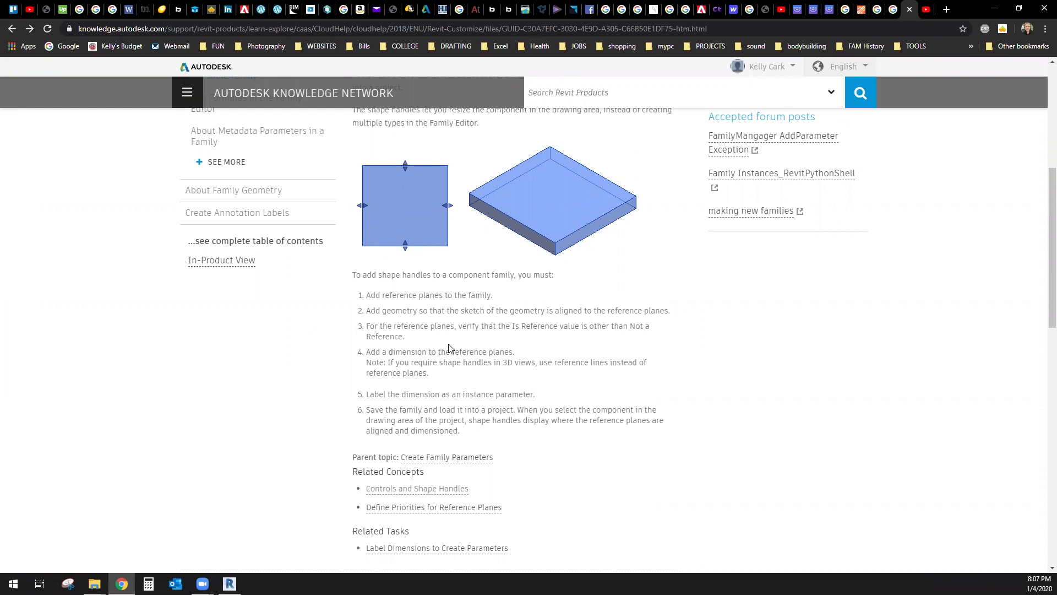
left_click(995, 10)
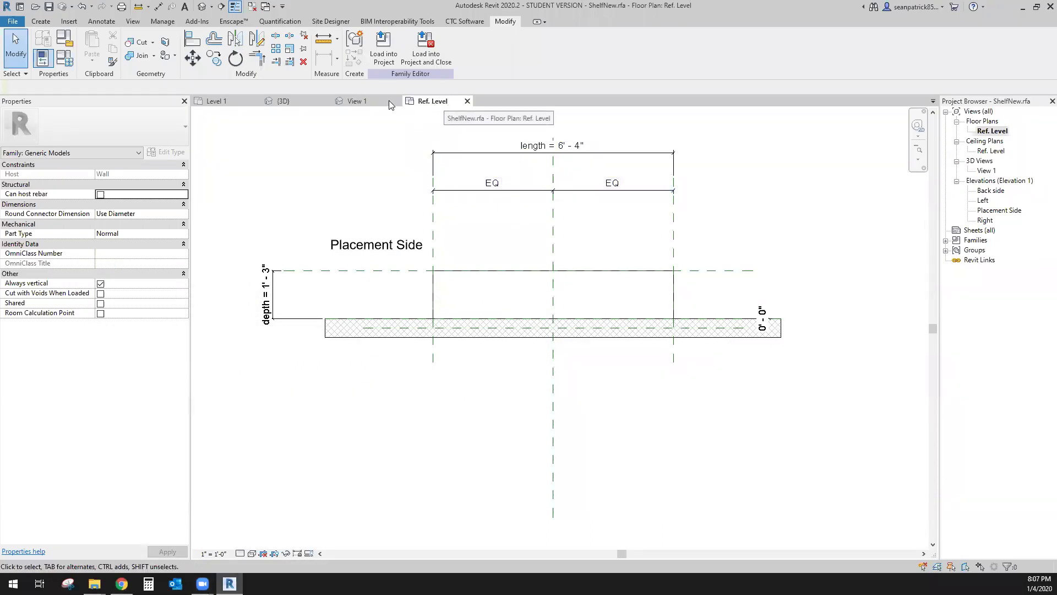
- Close the View 1 tab and open the project's {3D} view
left_click(365, 104)
left_click(432, 102)
left_click(386, 103)
left_click(396, 101)
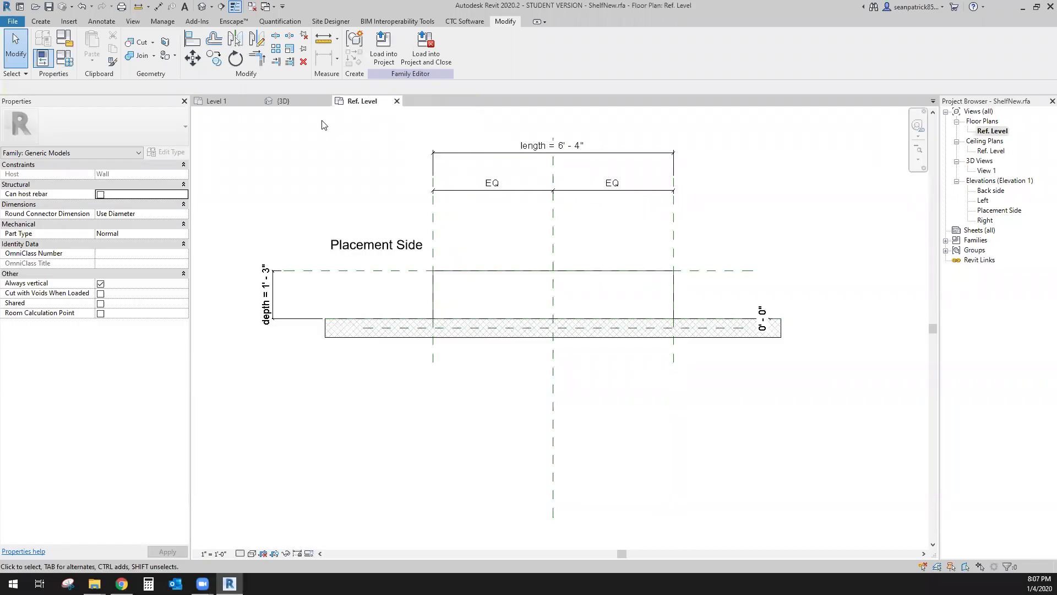
left_click(284, 102)
- Select the ShelfNew shelf beside the door to show its handles, then view Level 1
left_click(619, 355)
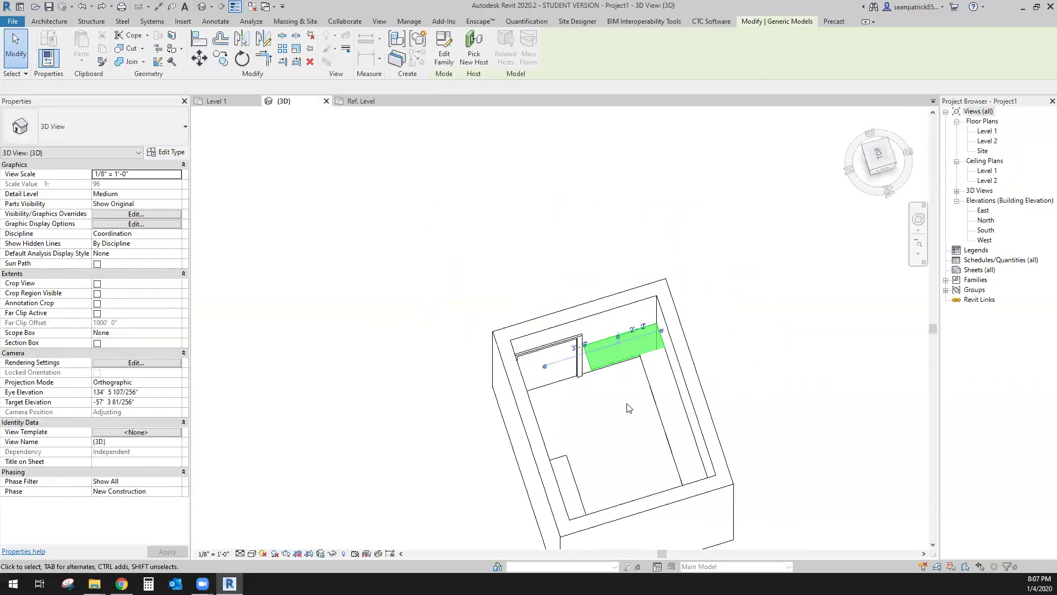
scroll(596, 362, "up", 2)
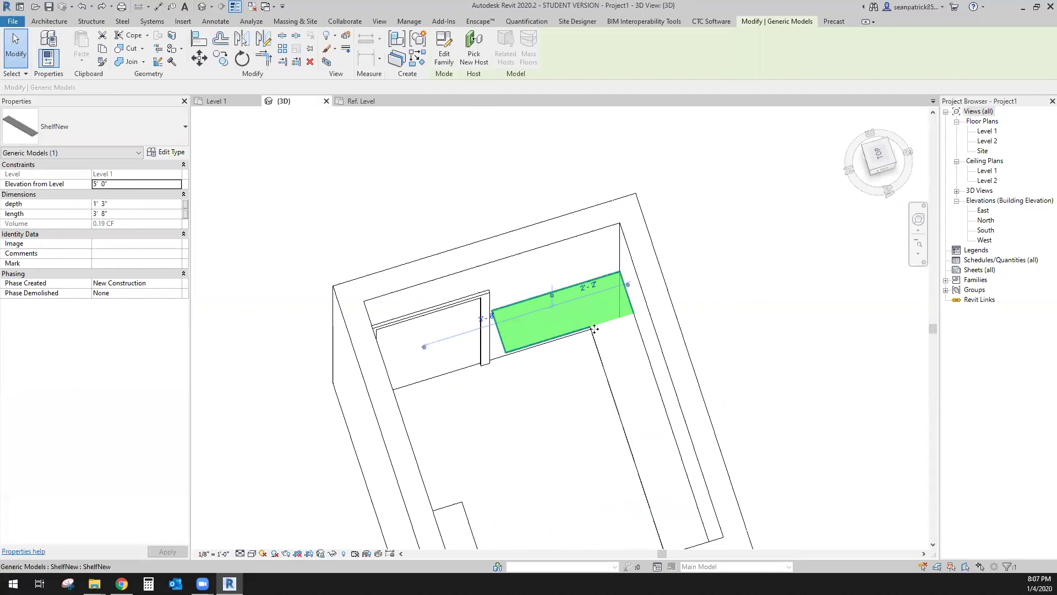
left_click(234, 101)
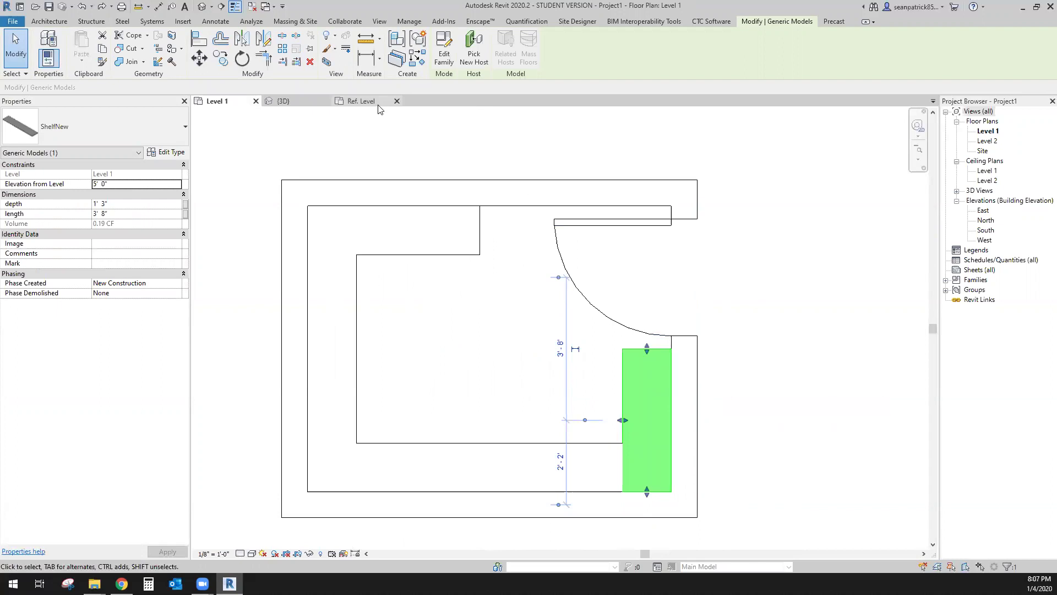
- In the Ref. Level plan, drag the extrusion's left side inward, removing its constraints
left_click(361, 101)
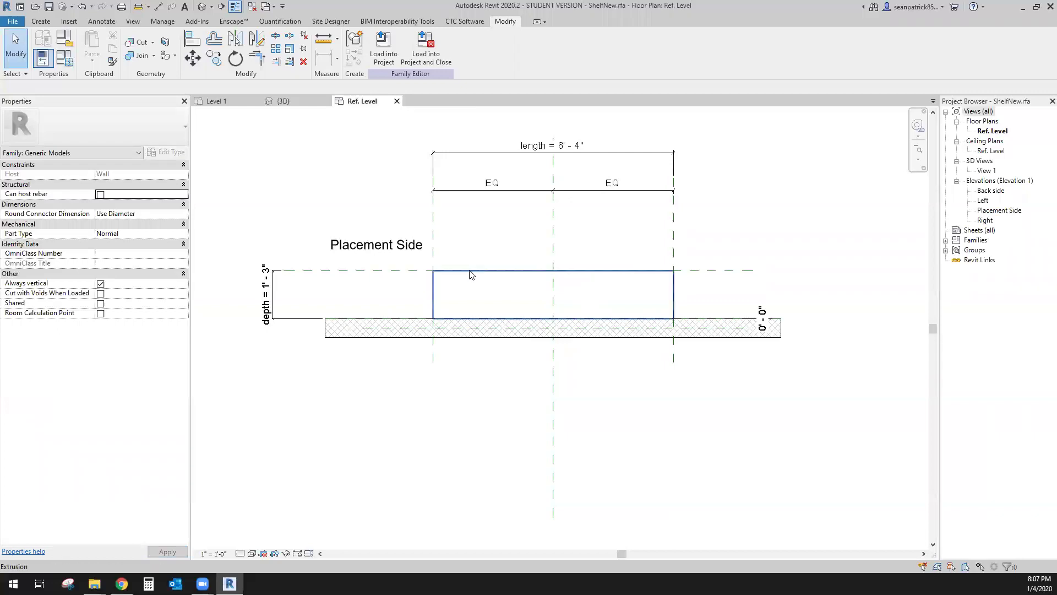
left_click(471, 271)
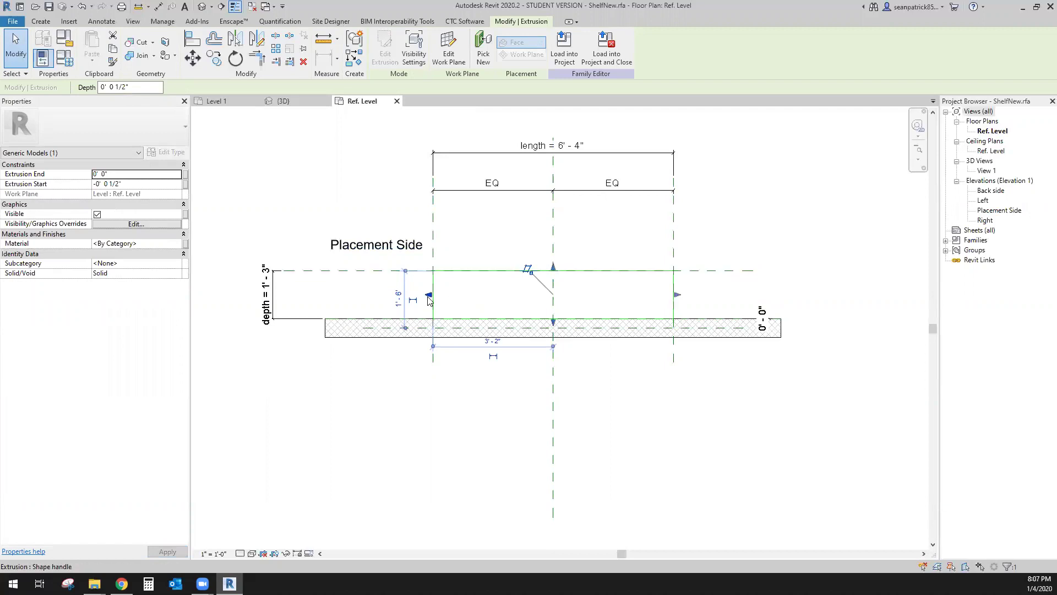
left_click_drag(428, 295, 468, 302)
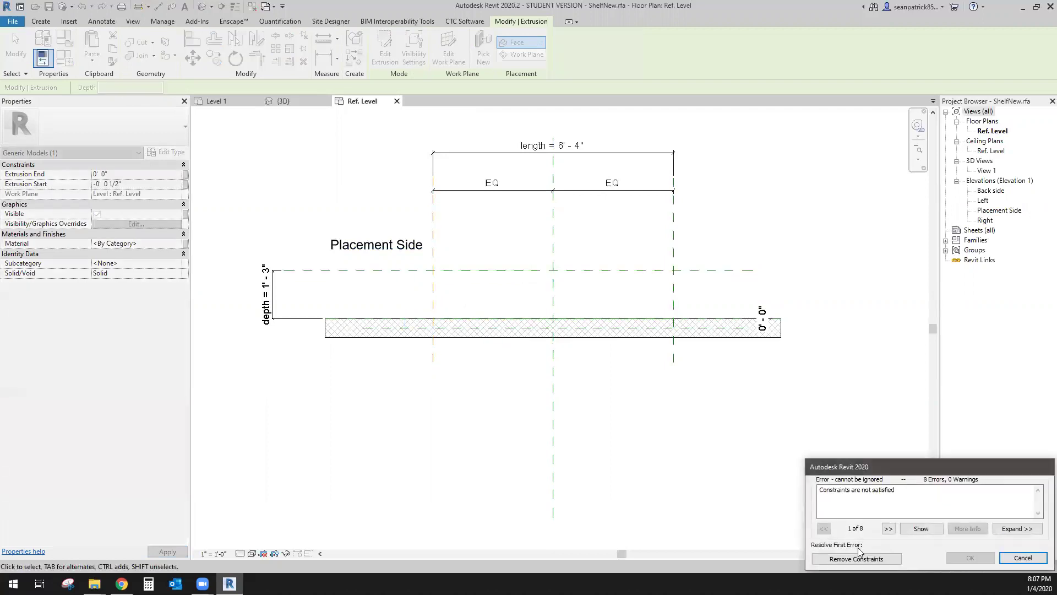
left_click(856, 558)
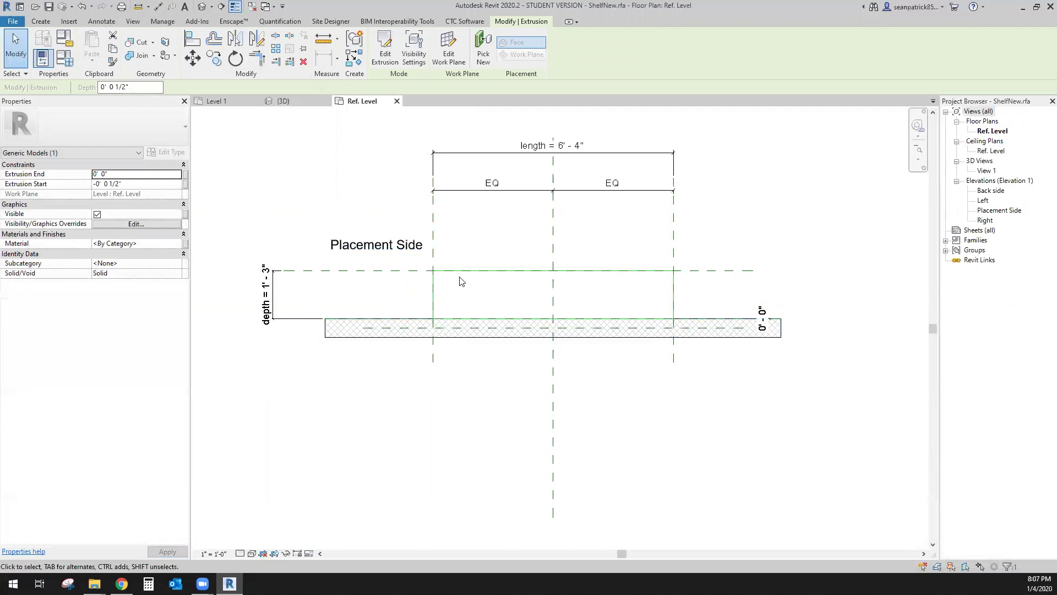
left_click(441, 297)
left_click(435, 297)
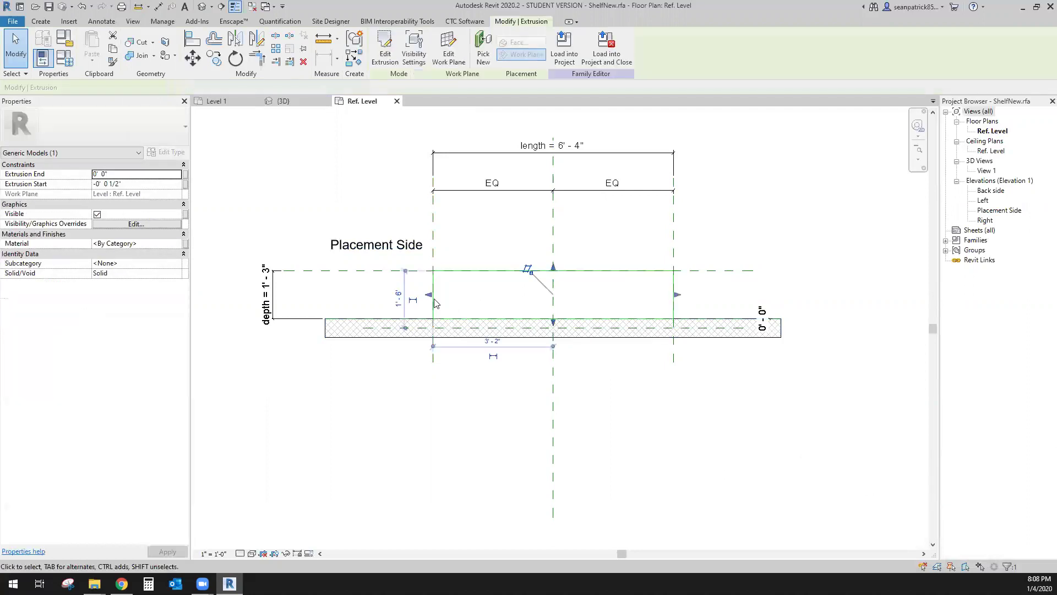
left_click_drag(429, 295, 450, 295)
left_click(474, 414)
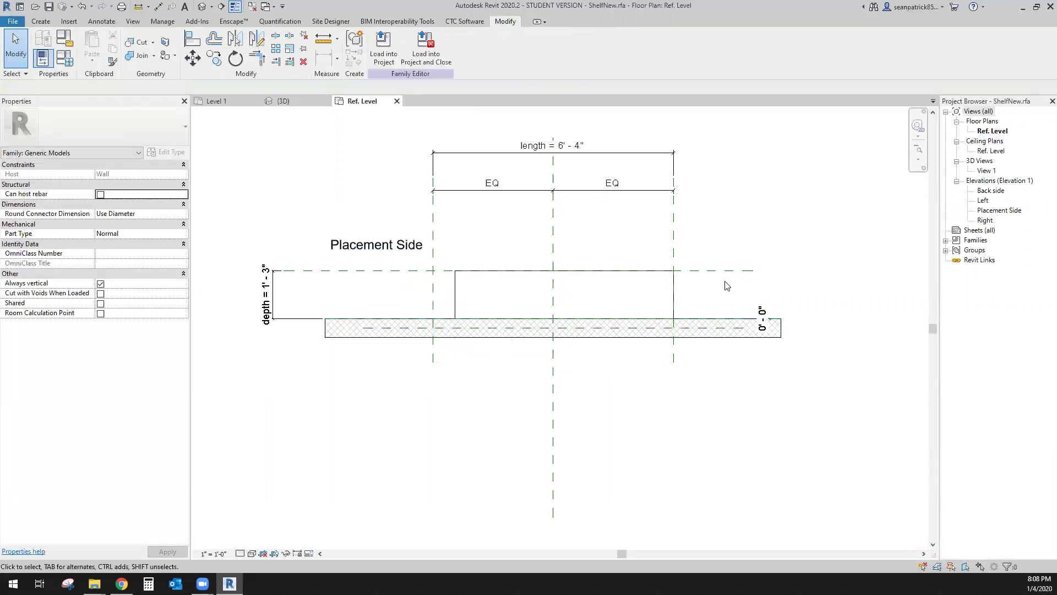
- Pull the extrusion's right edge inward, removing the constraints that block the resize
left_click(653, 273)
left_click_drag(672, 296, 773, 507)
key("Escape")
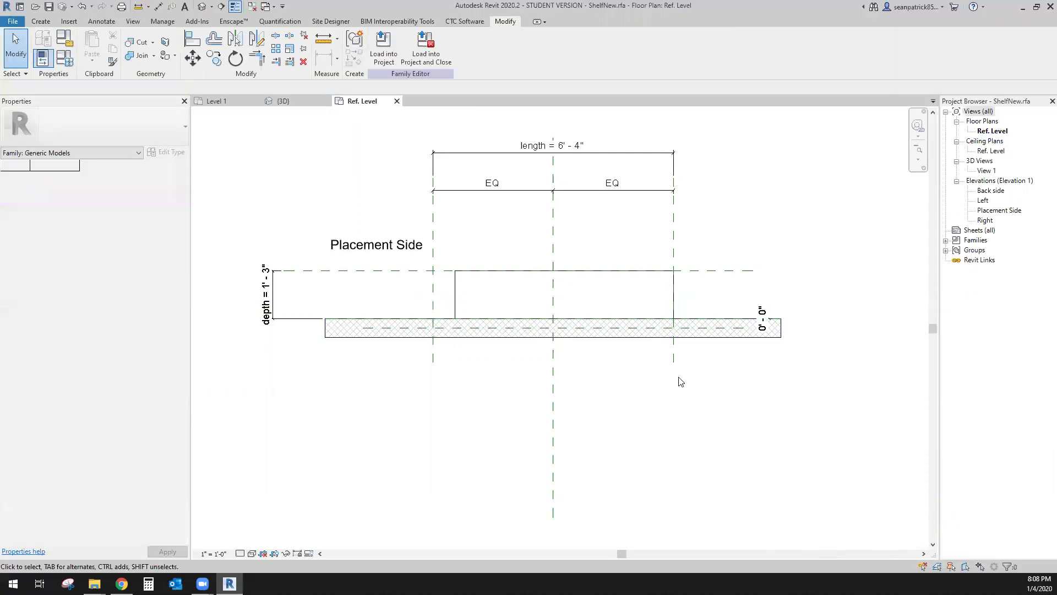
left_click(674, 298)
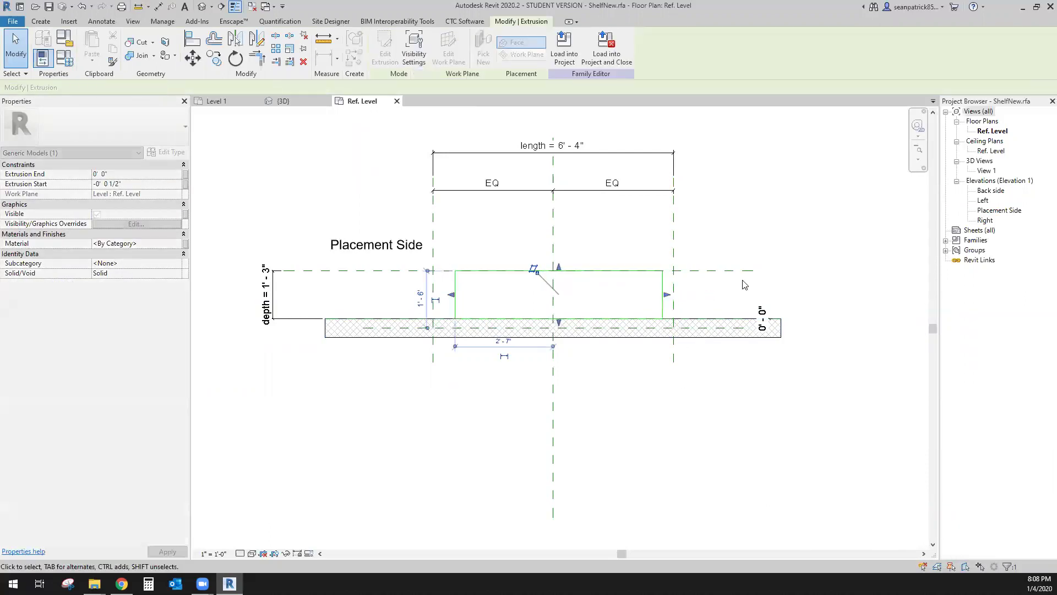
left_click(746, 284)
left_click(632, 274)
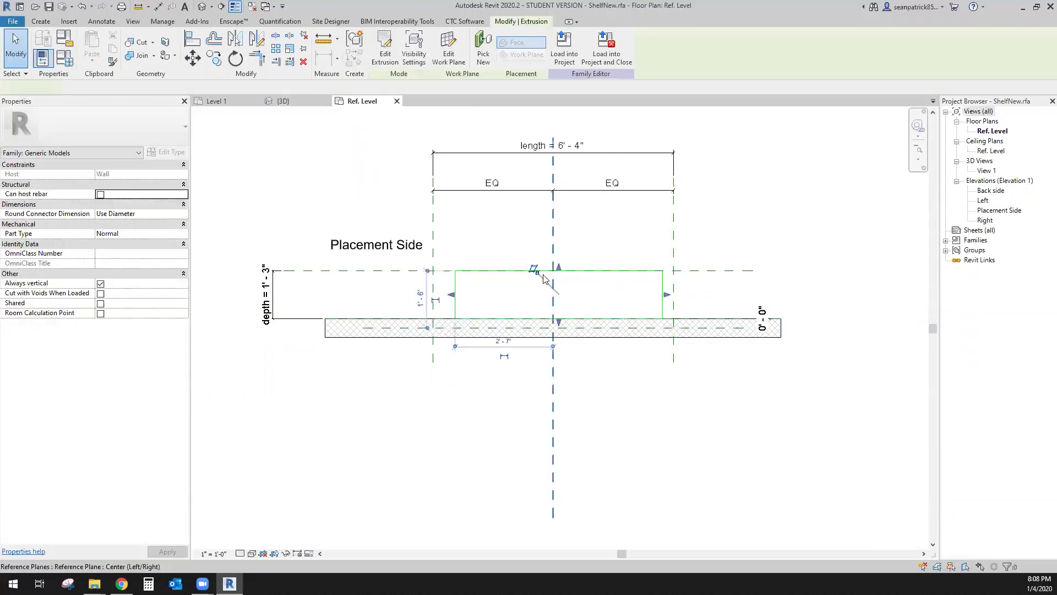
left_click_drag(632, 275, 584, 292)
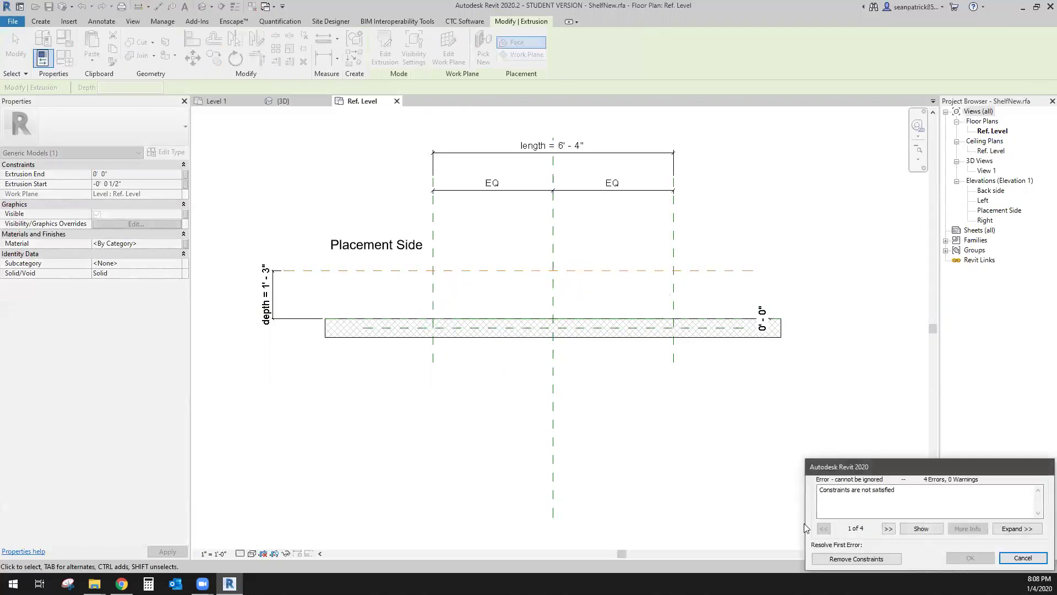
left_click(848, 554)
- Raise the extrusion's top edge above its reference plane
left_click(559, 271)
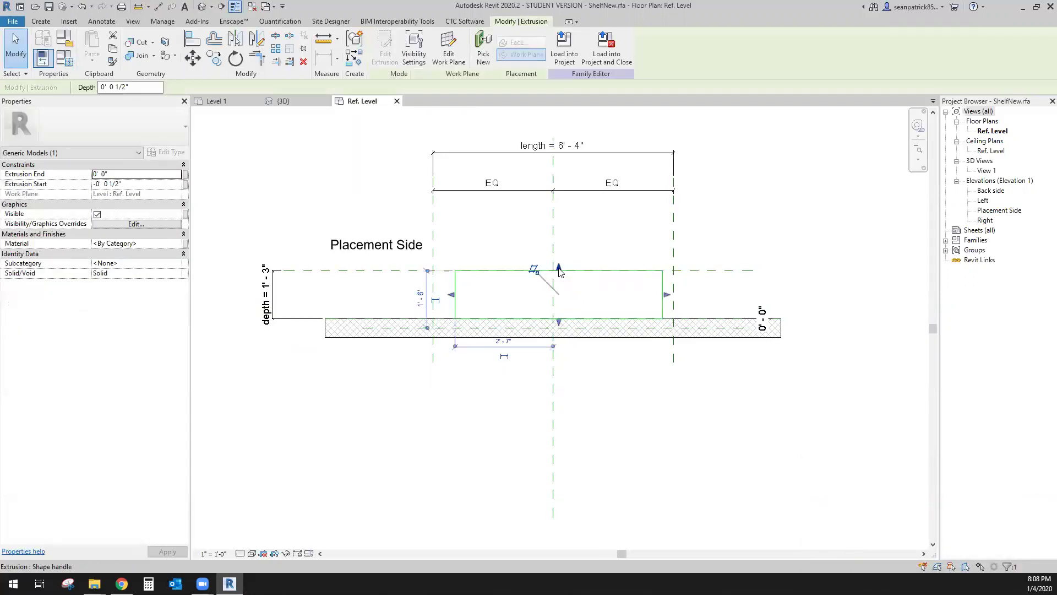
left_click_drag(559, 271, 559, 248)
left_click(750, 248)
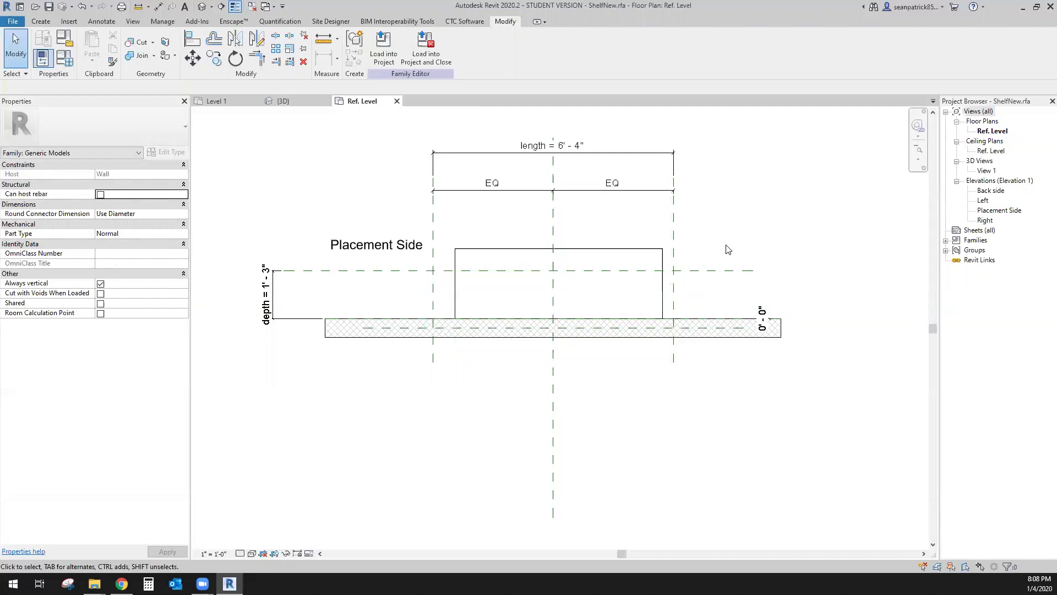
- Remove the length dimension, the depth dimension and the EQ dimension string one by one
left_click(613, 152)
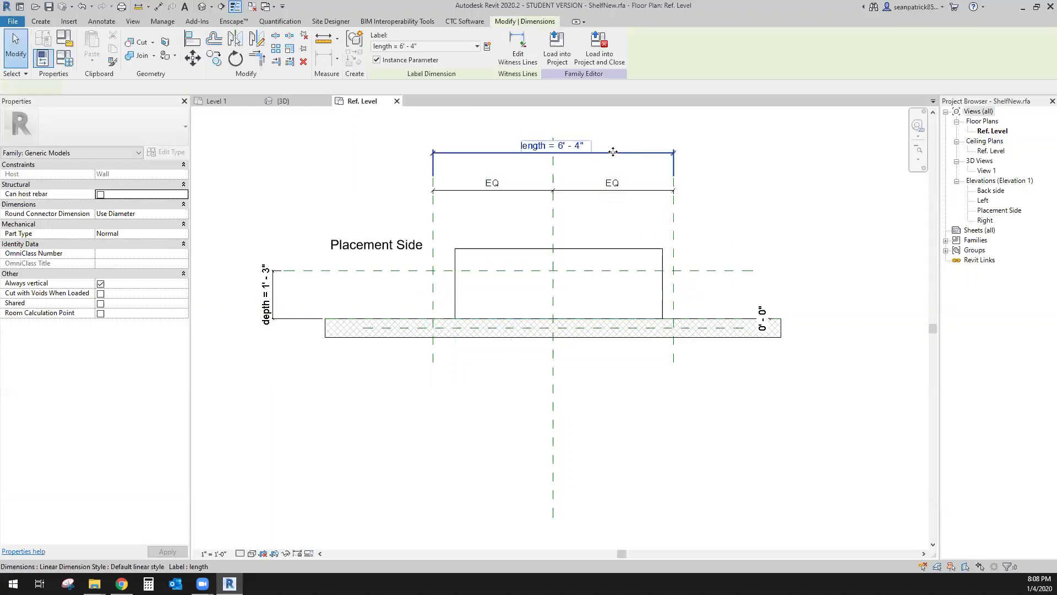
key("Escape")
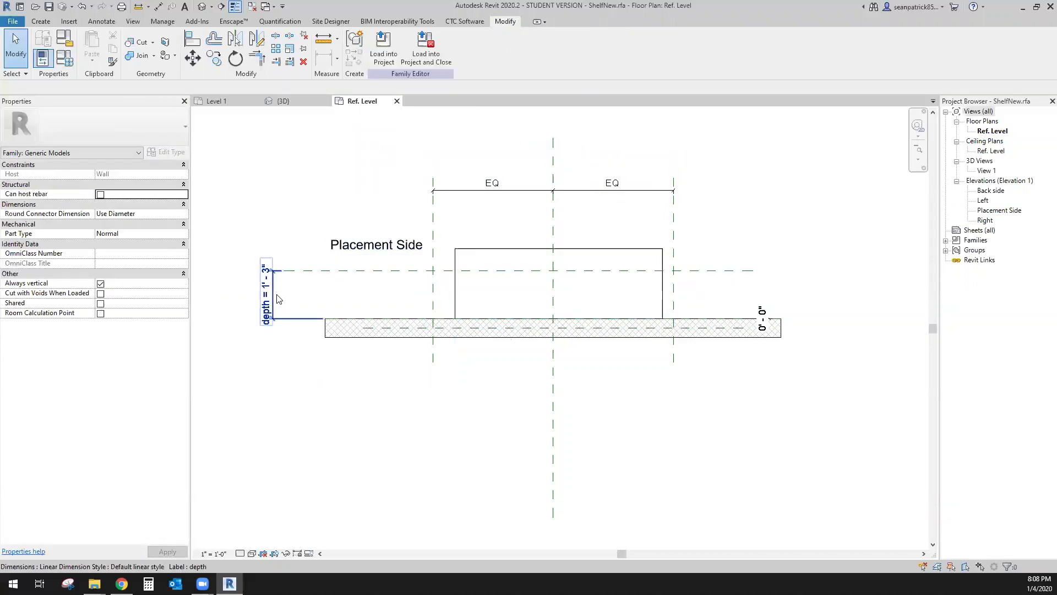
left_click(276, 299)
key("Delete")
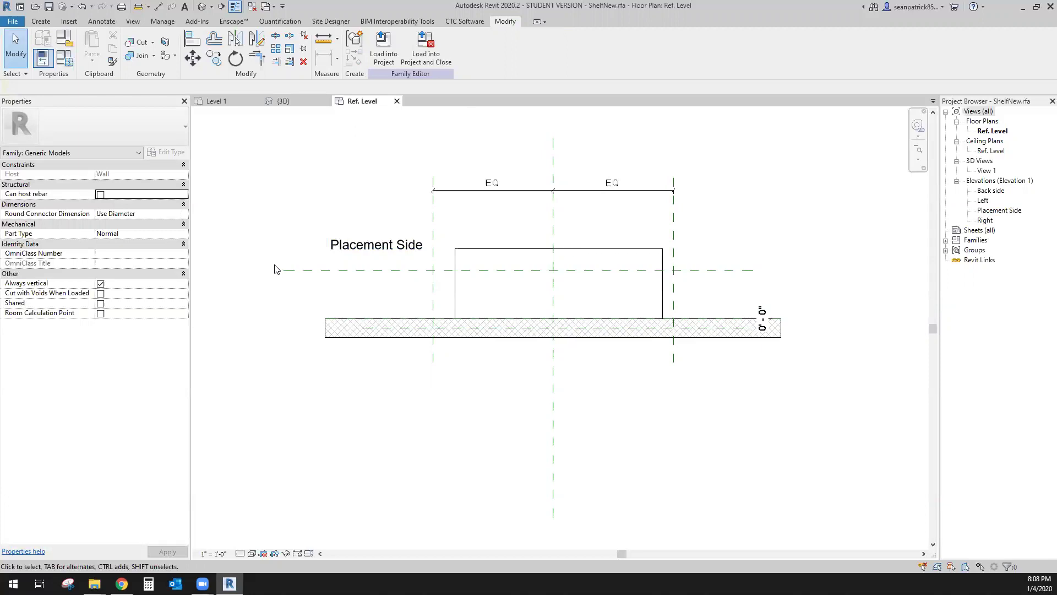
left_click(519, 192)
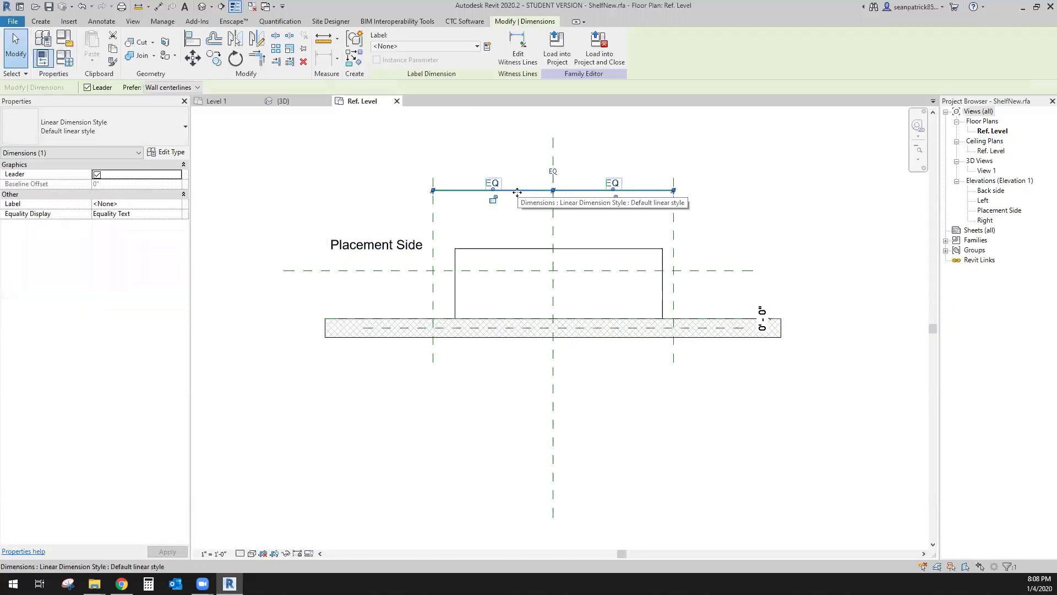
key("Delete")
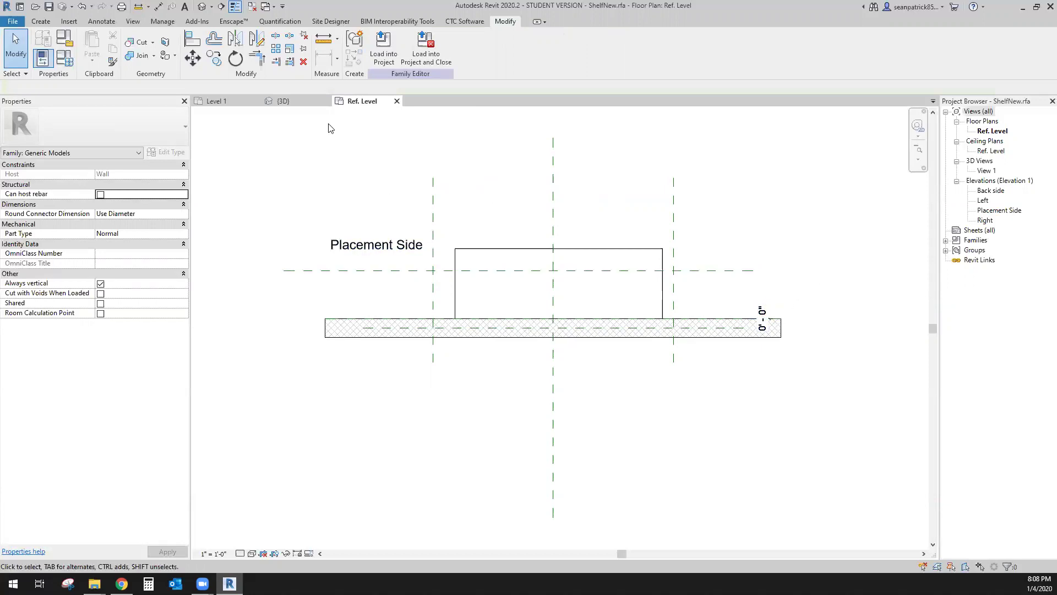
- Try starting a reference line from the Create tools, then cancel it
left_click(40, 21)
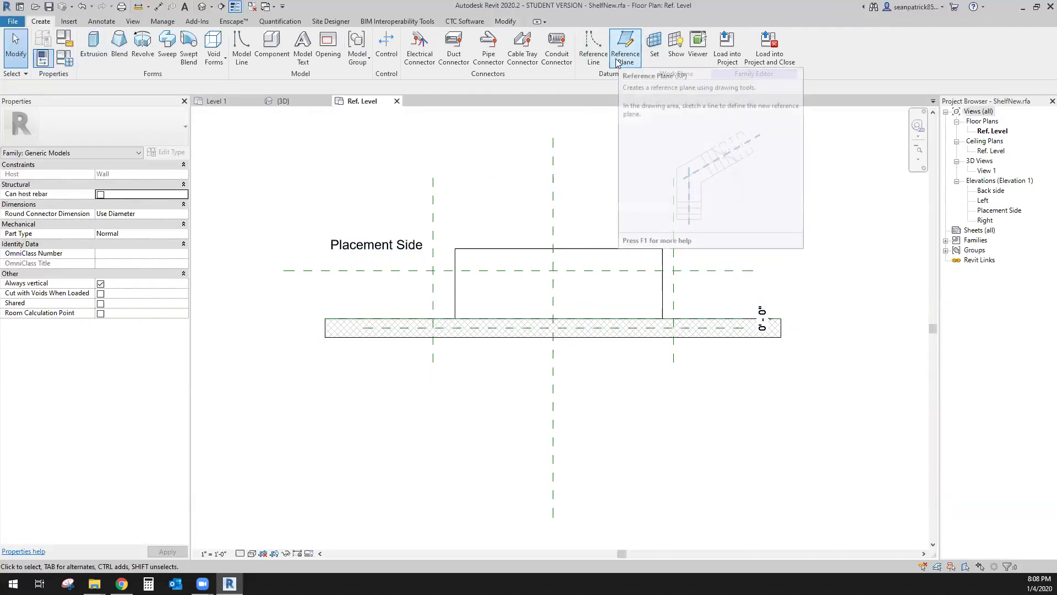
left_click(593, 49)
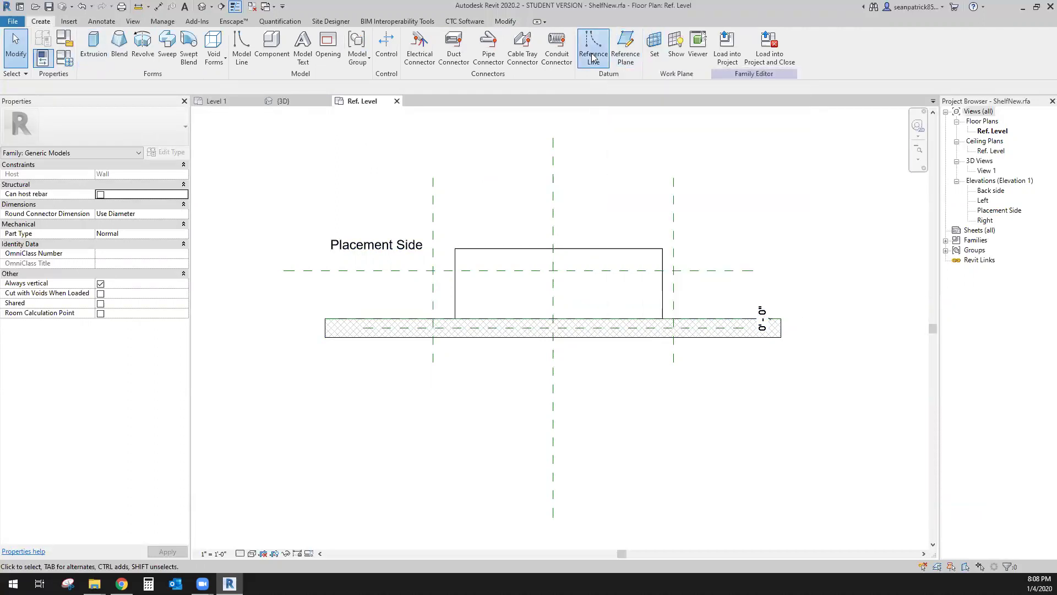
left_click(403, 166)
key("Escape")
left_click(456, 191)
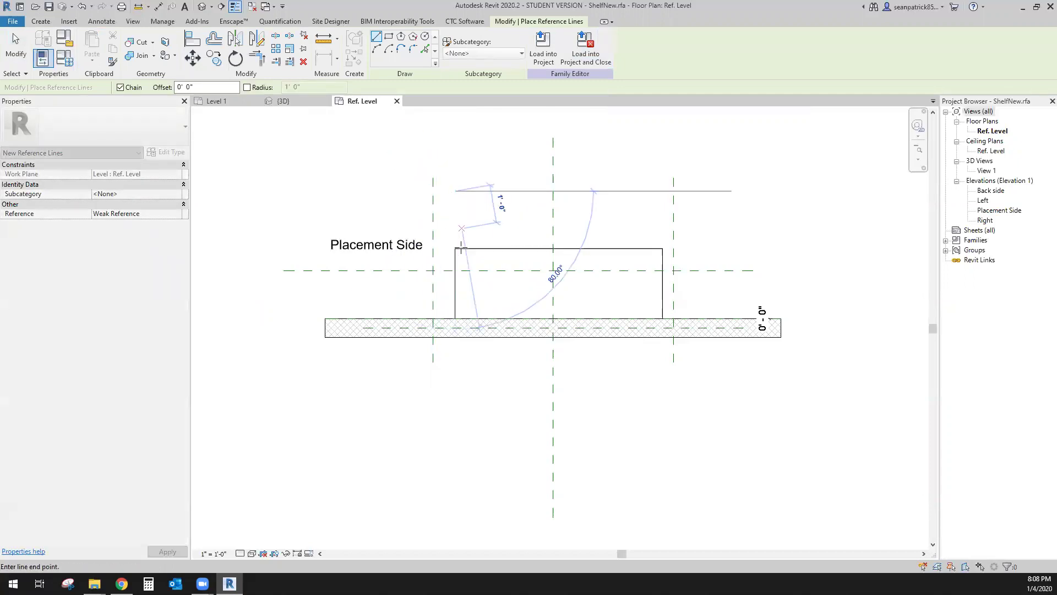
key("Escape")
key("Escape")
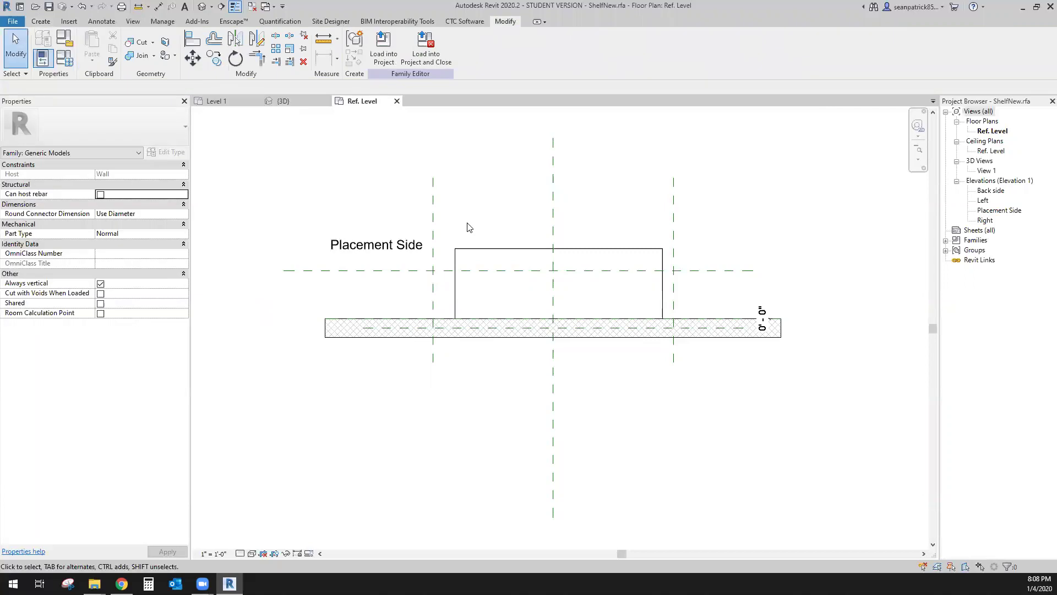
- Hide Reference Planes under Annotation Categories in Visibility/Graphics (VG)
key("v")
key("g")
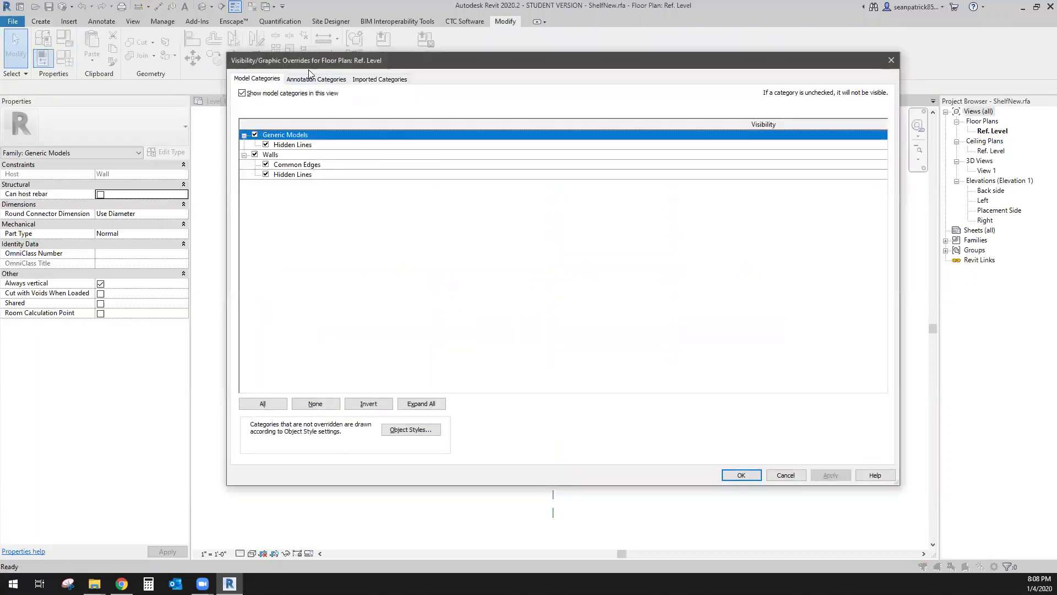
left_click(311, 79)
left_click(256, 165)
left_click(256, 174)
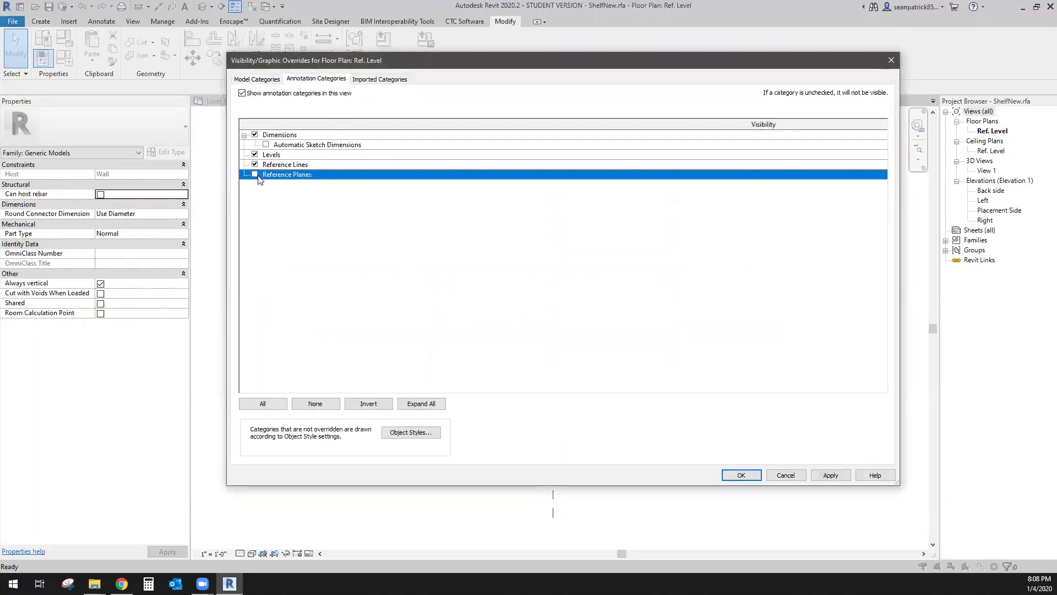
left_click(741, 474)
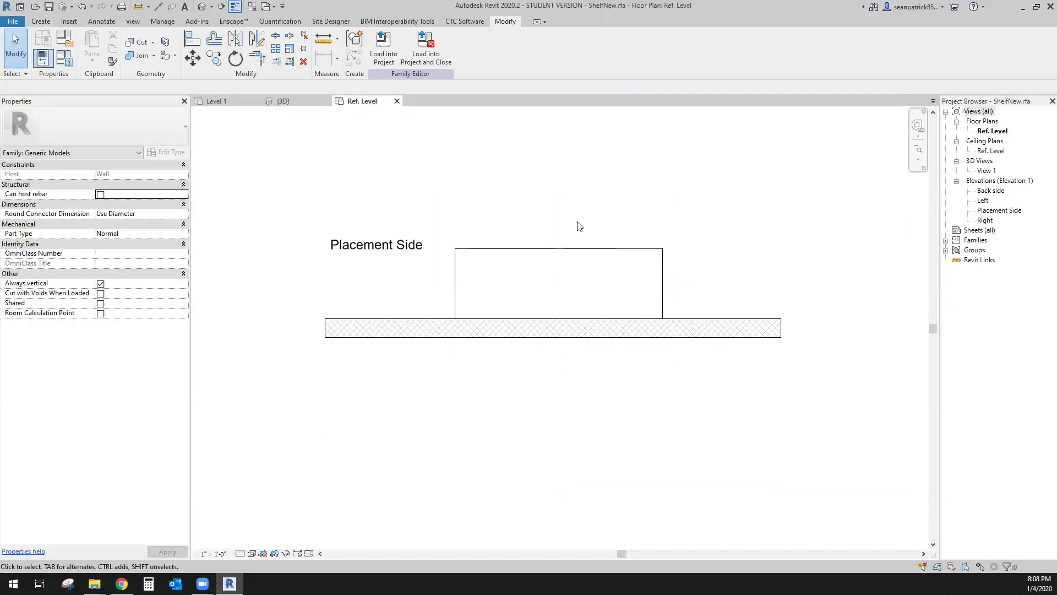
left_click(42, 22)
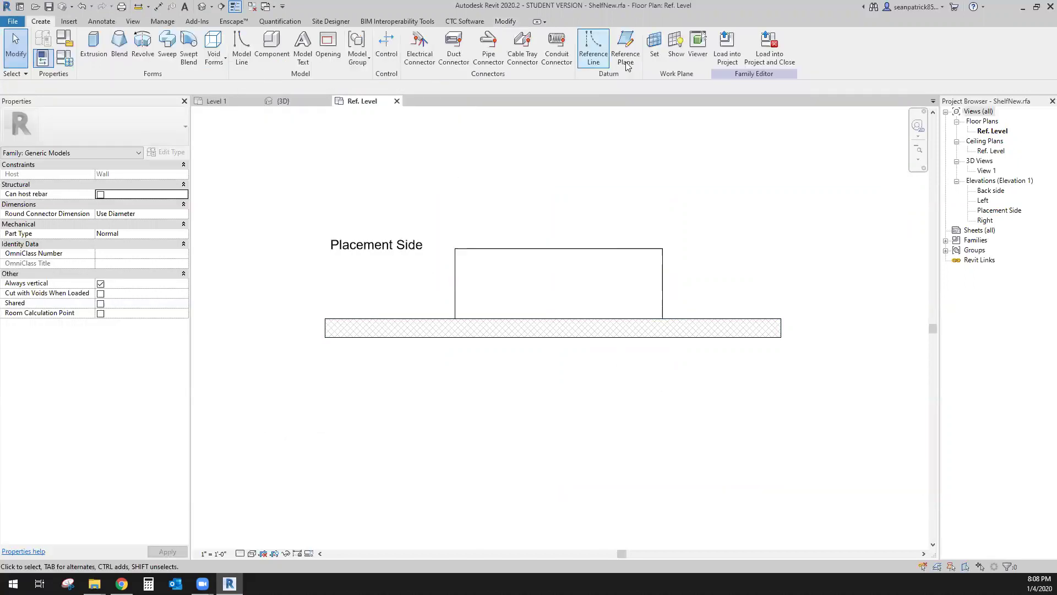
- Draw two vertical reference lines beside the box and a horizontal one above it
left_click(441, 203)
left_click(441, 367)
left_click(689, 203)
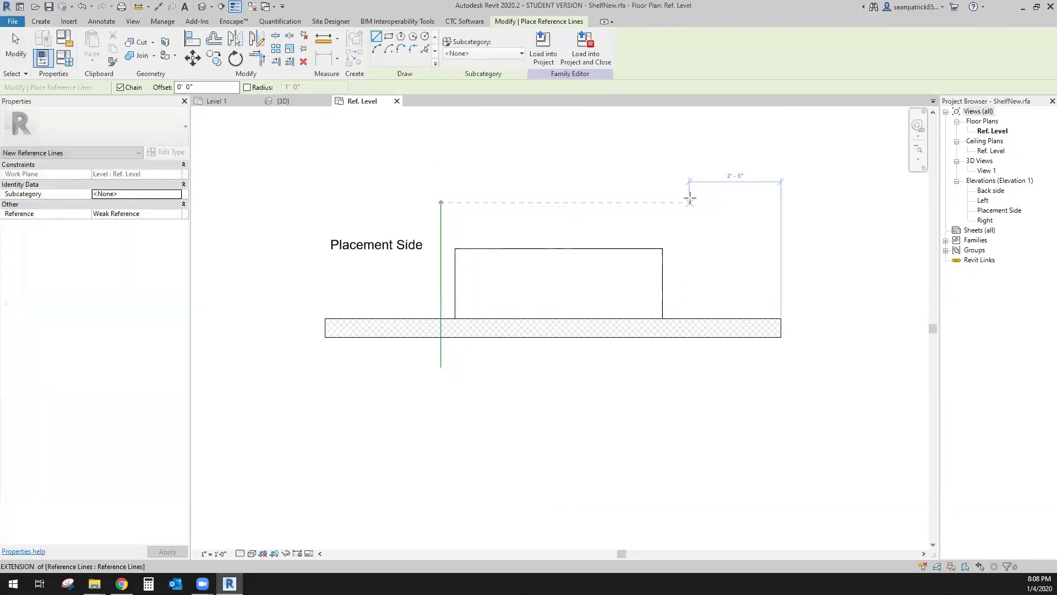
left_click(689, 373)
left_click(441, 203)
left_click(712, 203)
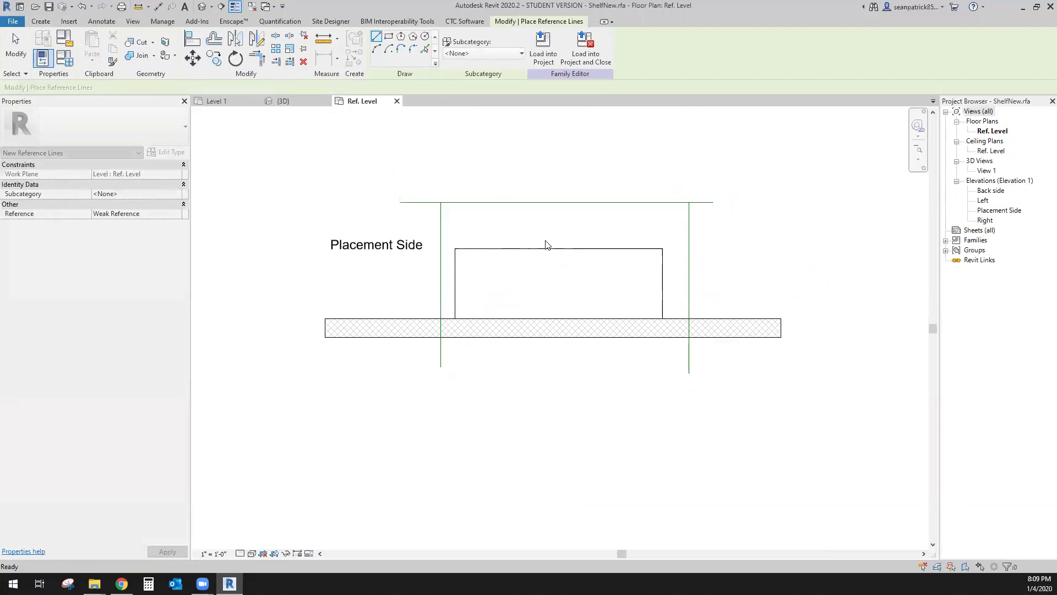
key("Escape")
key("Escape")
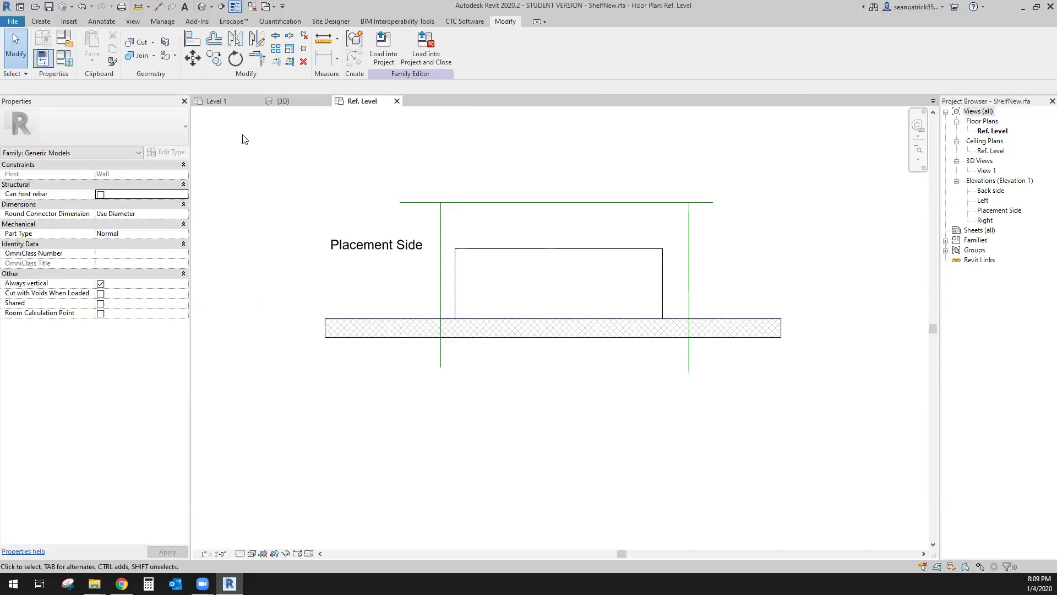
- Turn Reference Planes back on in Visibility/Graphics (VG)
key("v")
key("g")
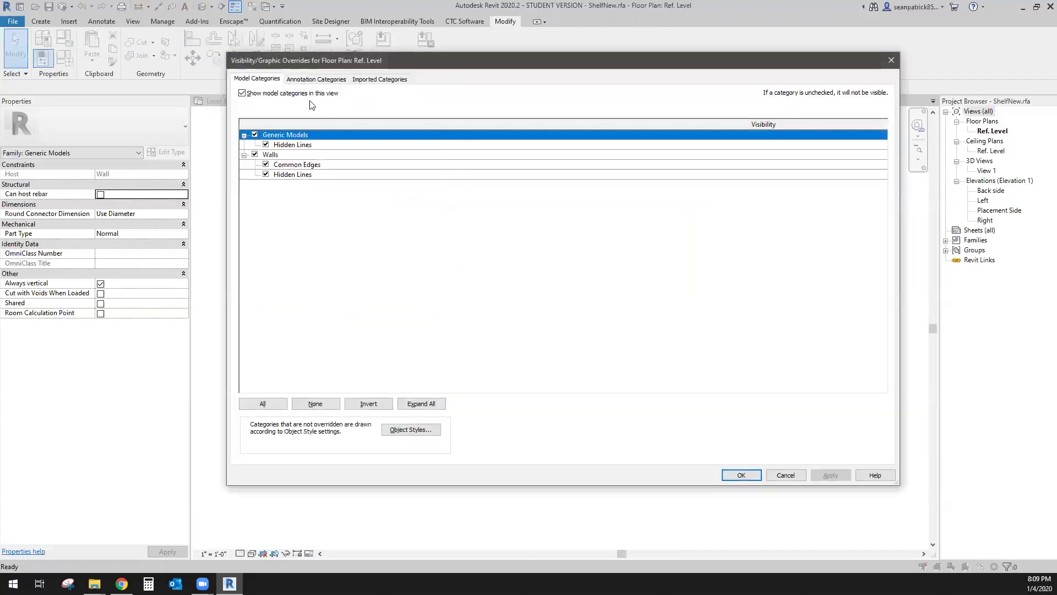
left_click(316, 79)
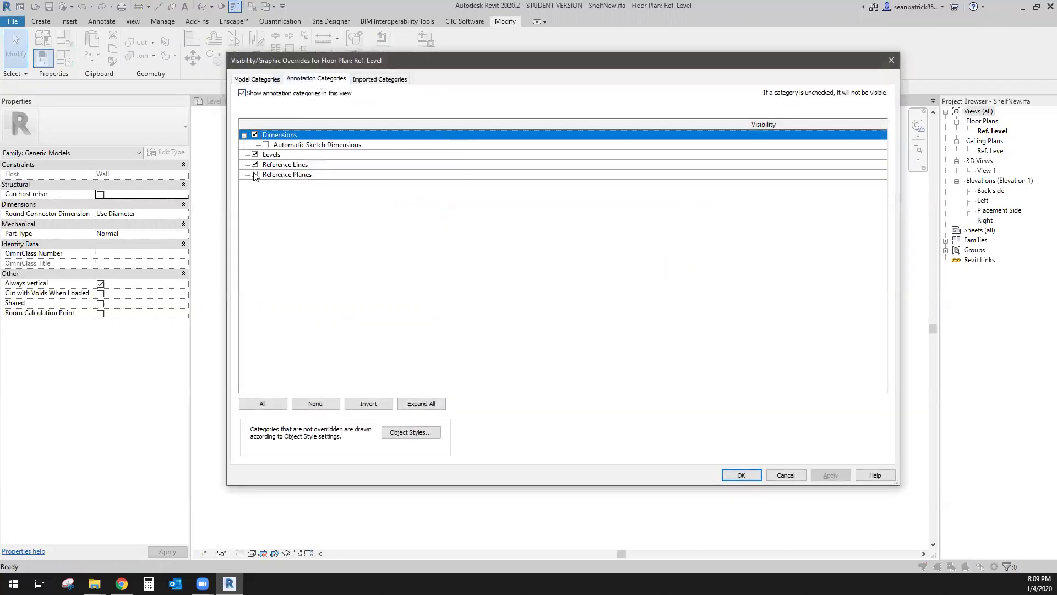
left_click(254, 174)
left_click(743, 474)
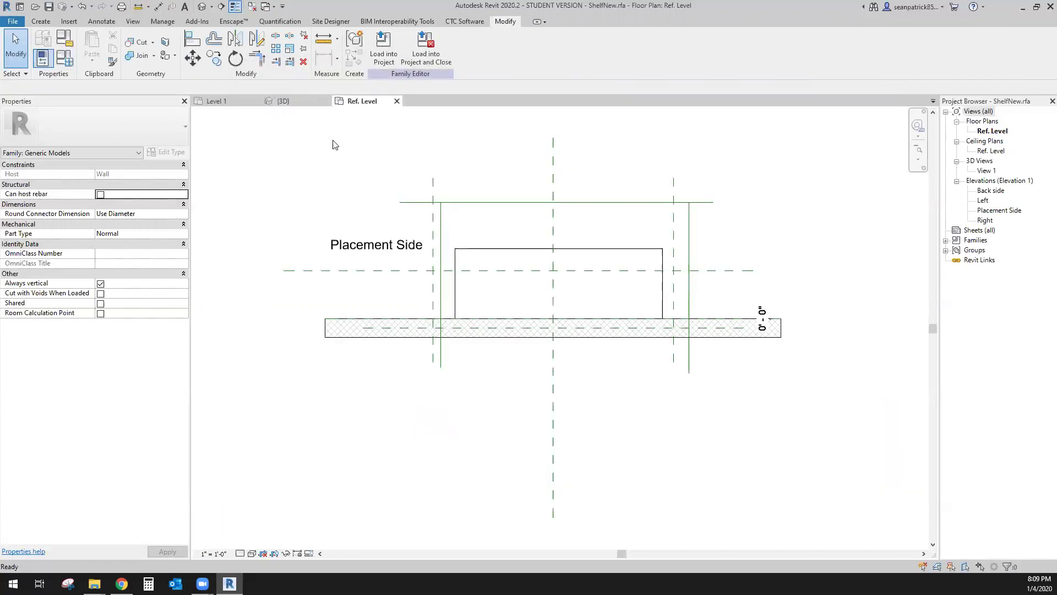
- Dimension the left line, centre plane and right line as one aligned string and set it EQ
left_click(34, 22)
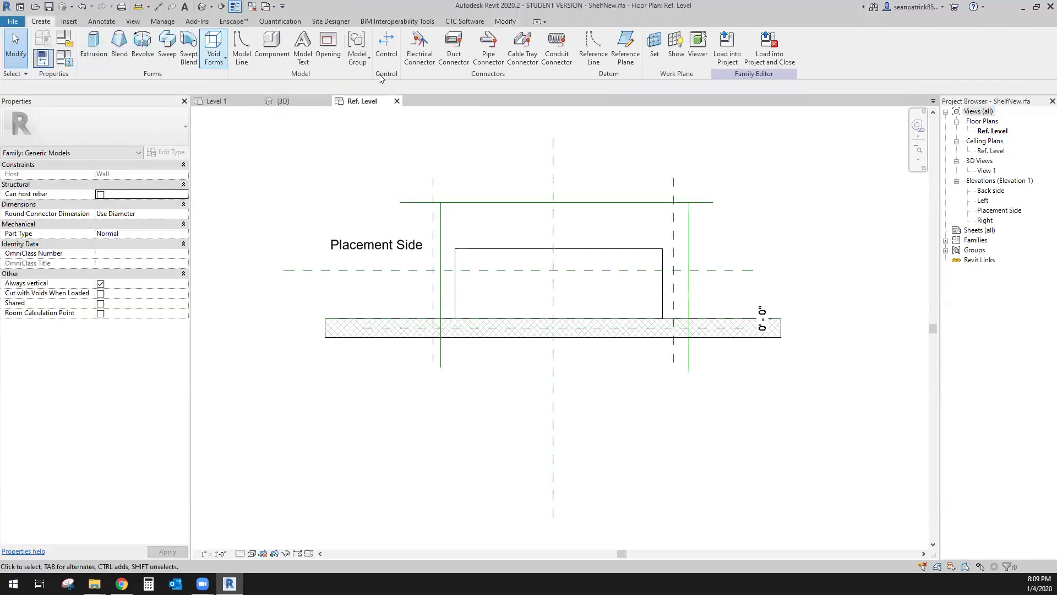
left_click(104, 22)
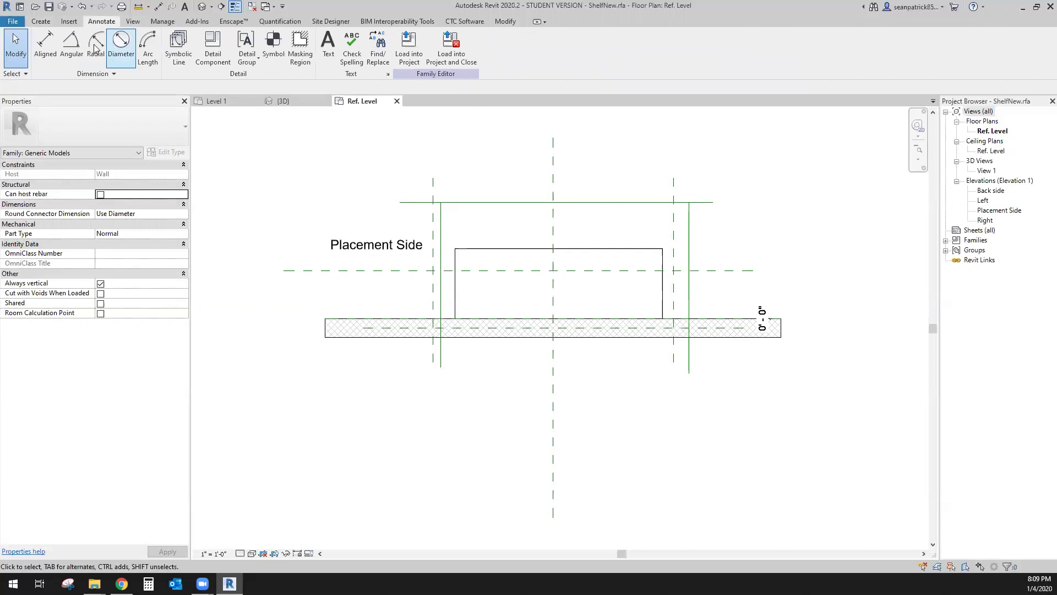
left_click(44, 44)
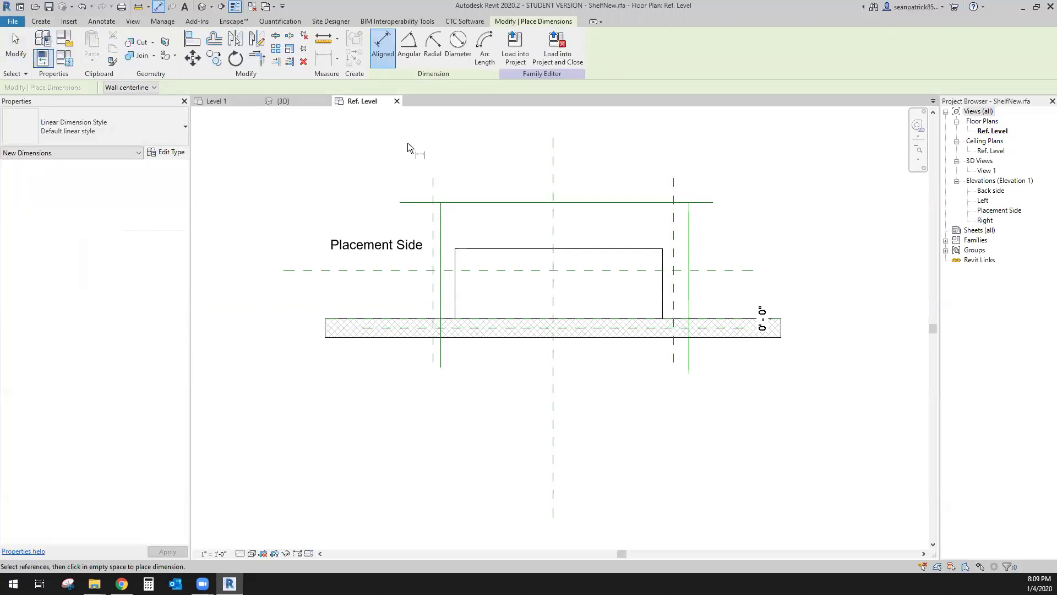
left_click(439, 217)
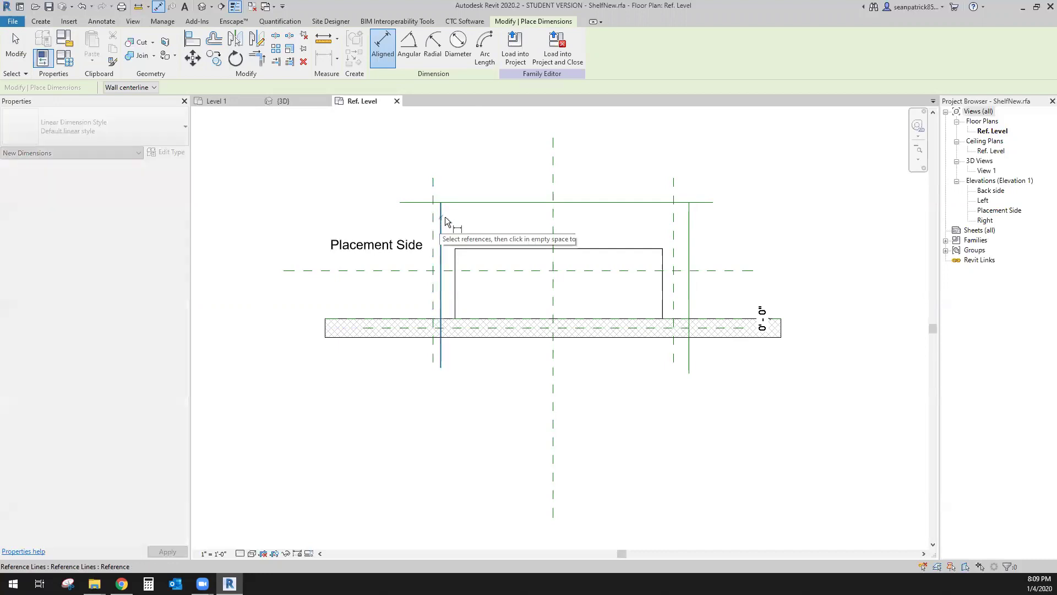
left_click(554, 172)
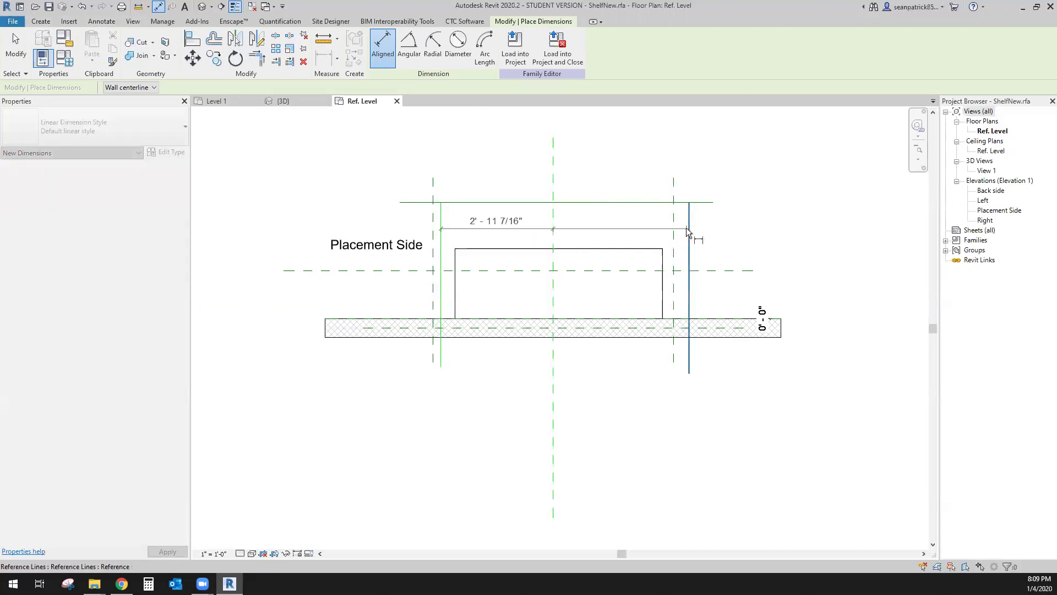
left_click(686, 227)
left_click(611, 170)
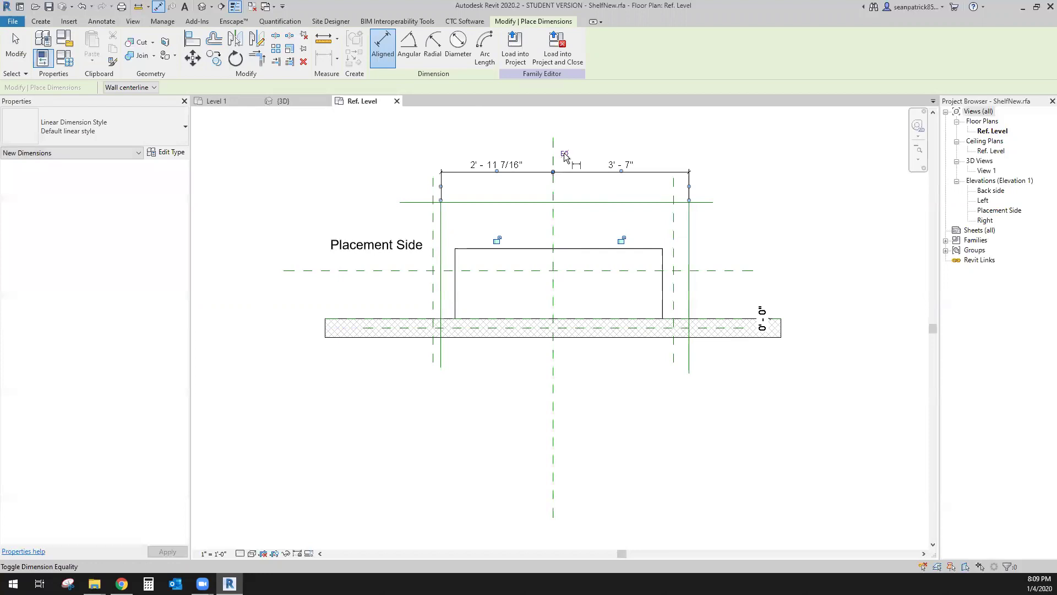
left_click(552, 154)
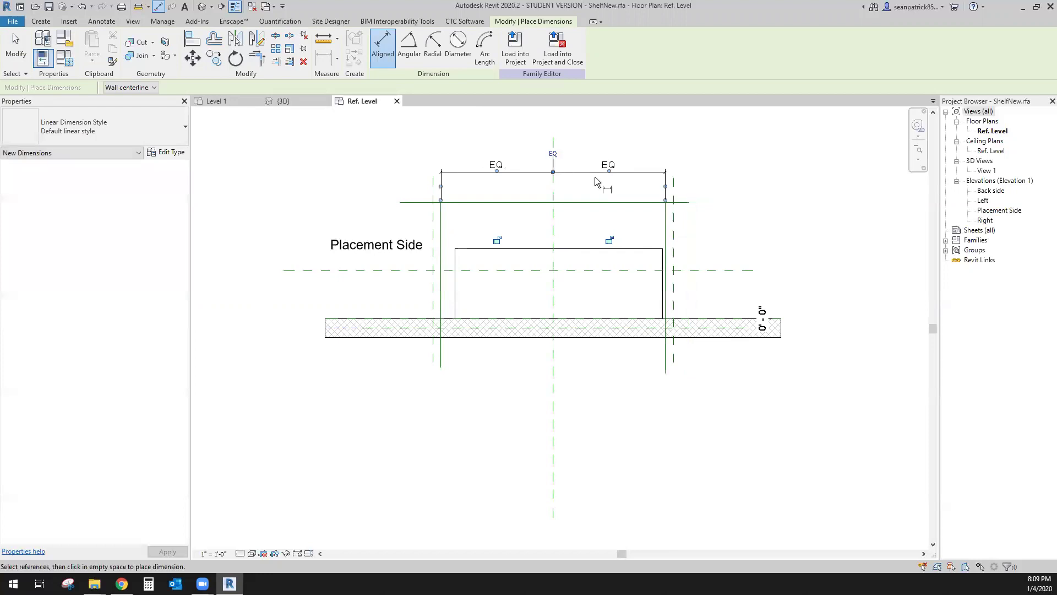
- Add the 5' - 10 7/8" overall width dimension and the 3' - 0 17/32" dimension to the wall edge
left_click(440, 225)
left_click(665, 227)
left_click(585, 150)
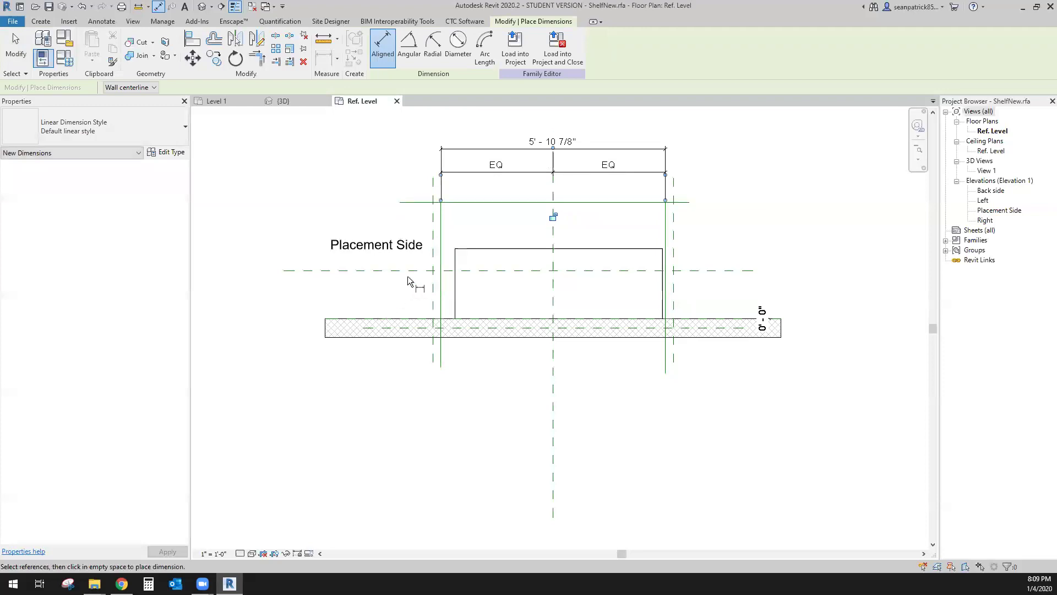
left_click(473, 203)
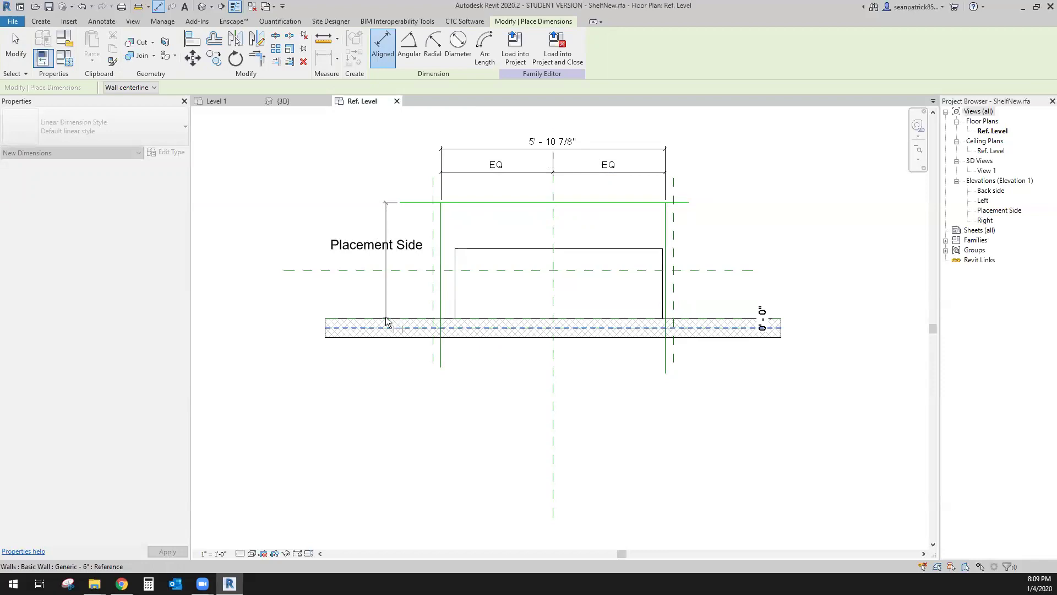
key("Tab")
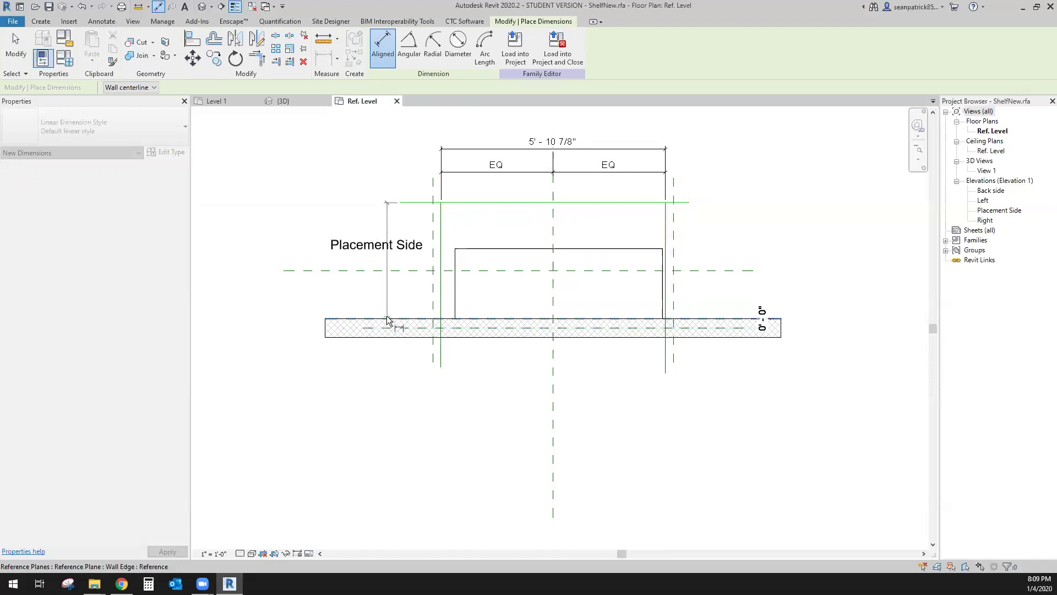
left_click(388, 320)
left_click(295, 289)
key("Escape")
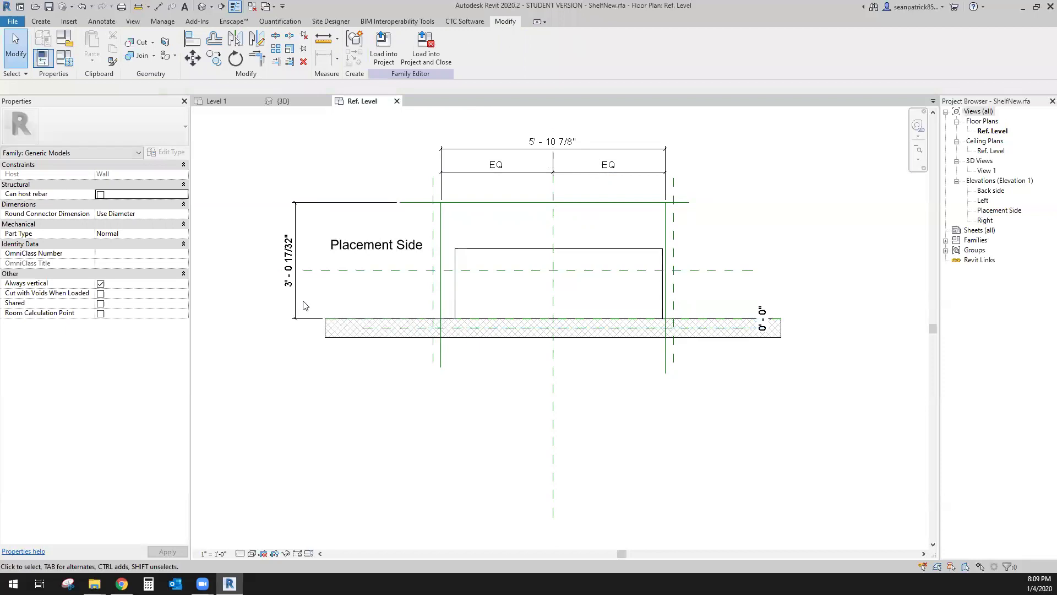
- Label the vertical 3' - 0 17/32" dimension with the depth parameter
left_click(296, 305)
left_click(430, 46)
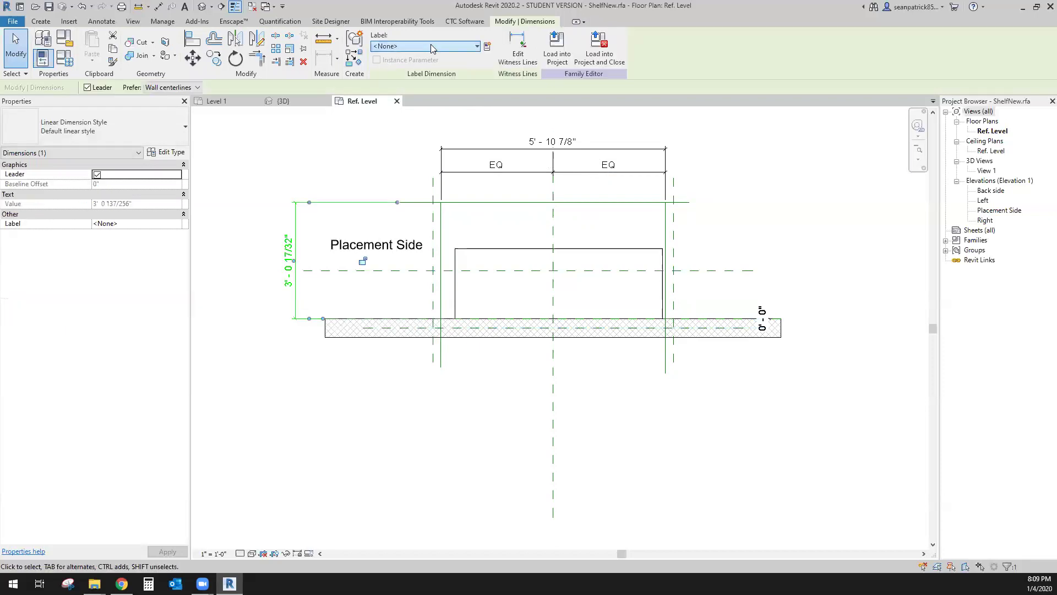
key("Escape")
key("Down")
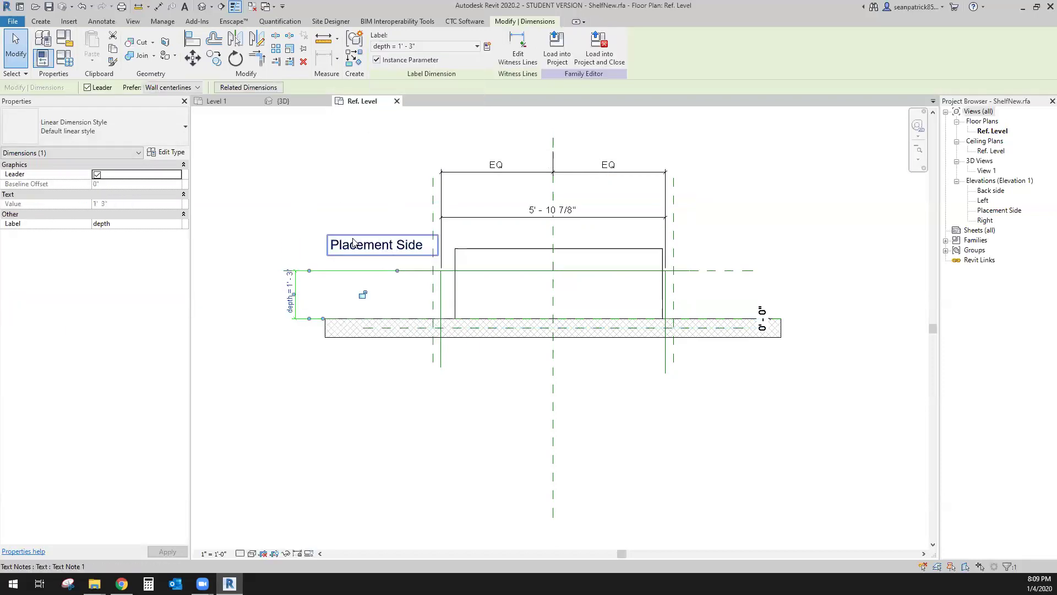
- Move the overall width dimension above the EQ string and label it length (6' - 4")
left_click(512, 216)
left_click_drag(512, 217, 512, 146)
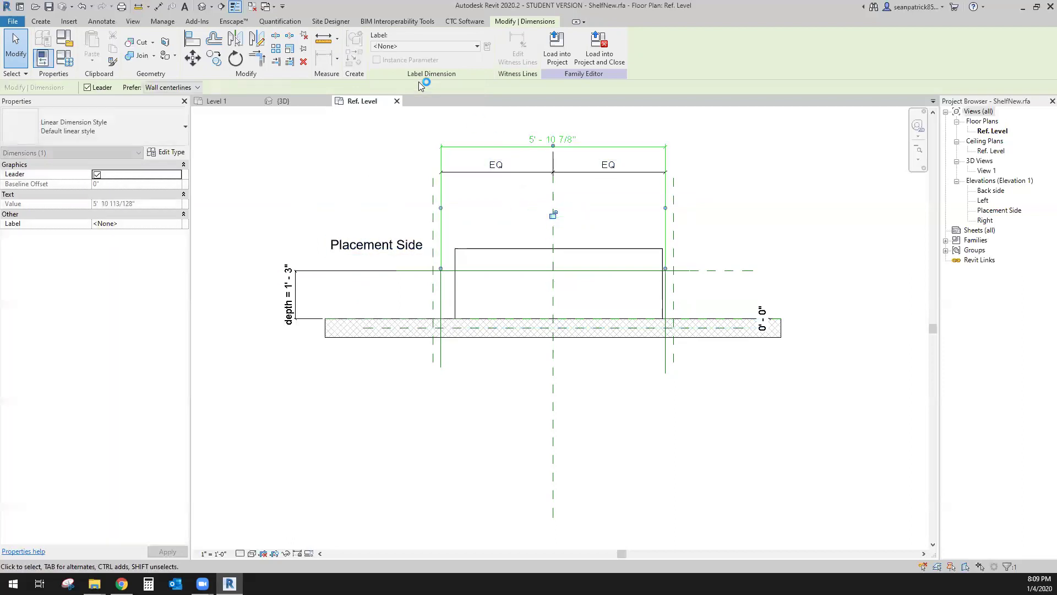
left_click(407, 46)
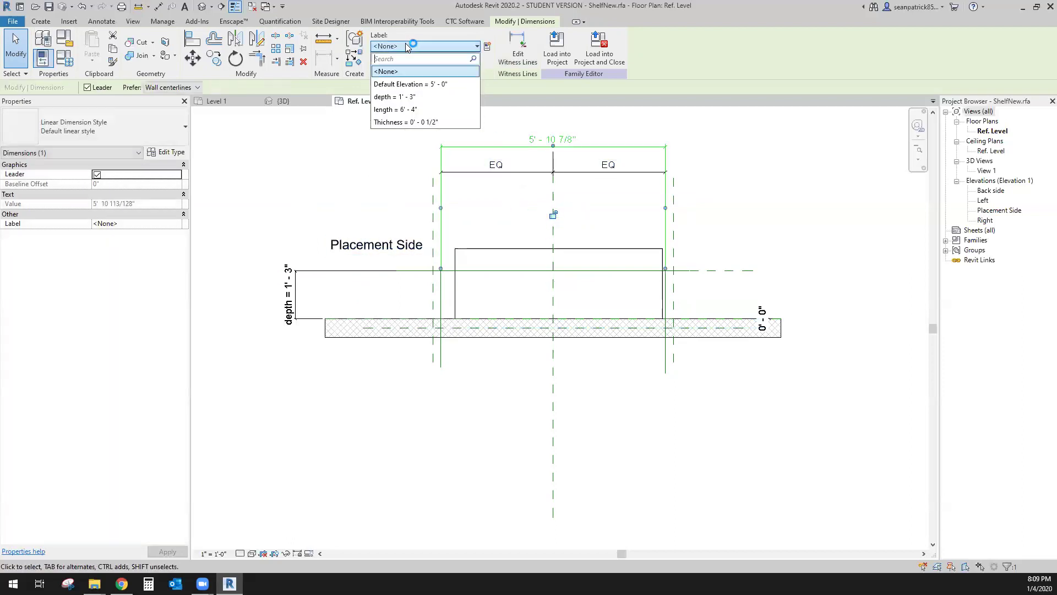
left_click(406, 110)
left_click(775, 226)
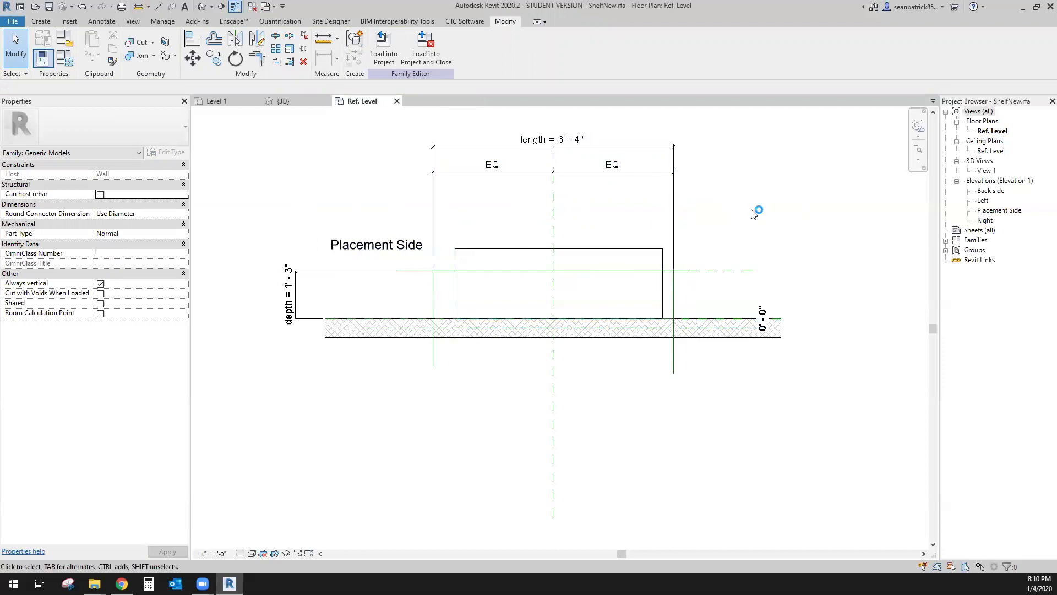
- Drop an Align attempt and drag the horizontal reference plane down off the depth line
left_click(192, 38)
left_click(410, 270)
left_click(745, 270)
key("Escape")
left_click(730, 271)
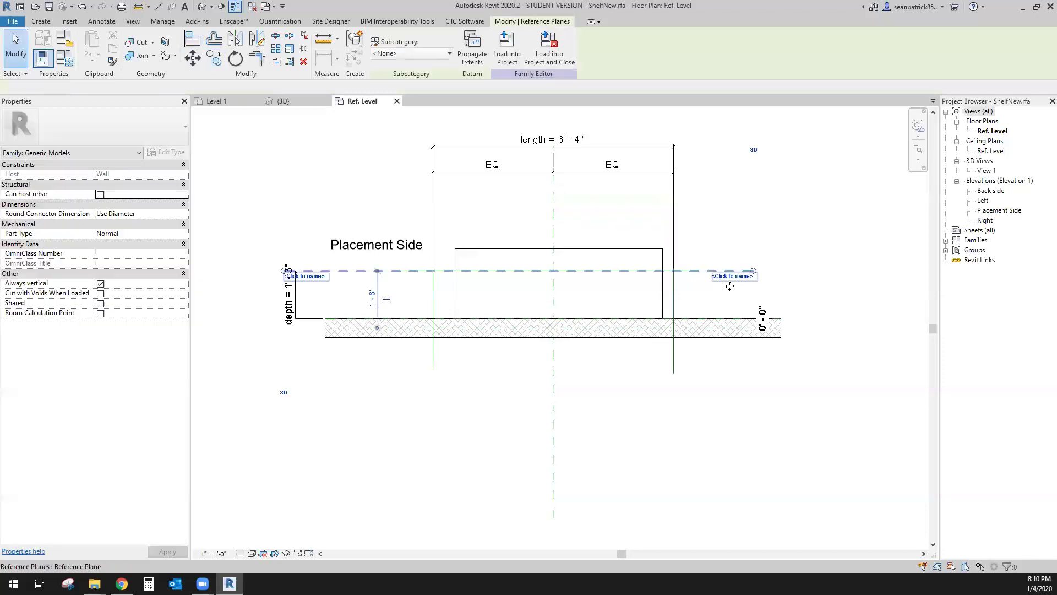
left_click_drag(729, 270, 729, 287)
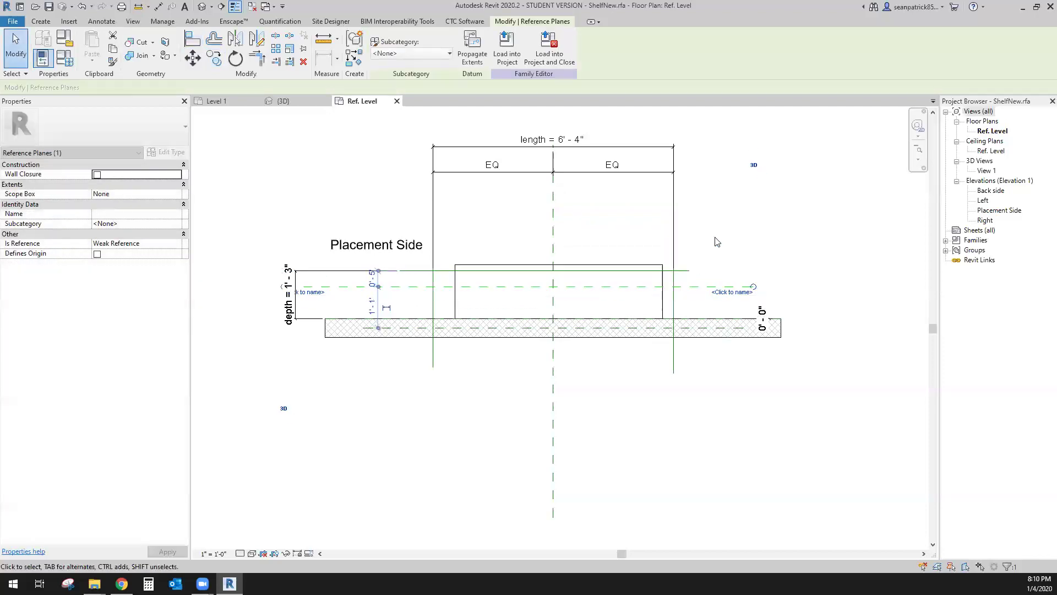
left_click(702, 257)
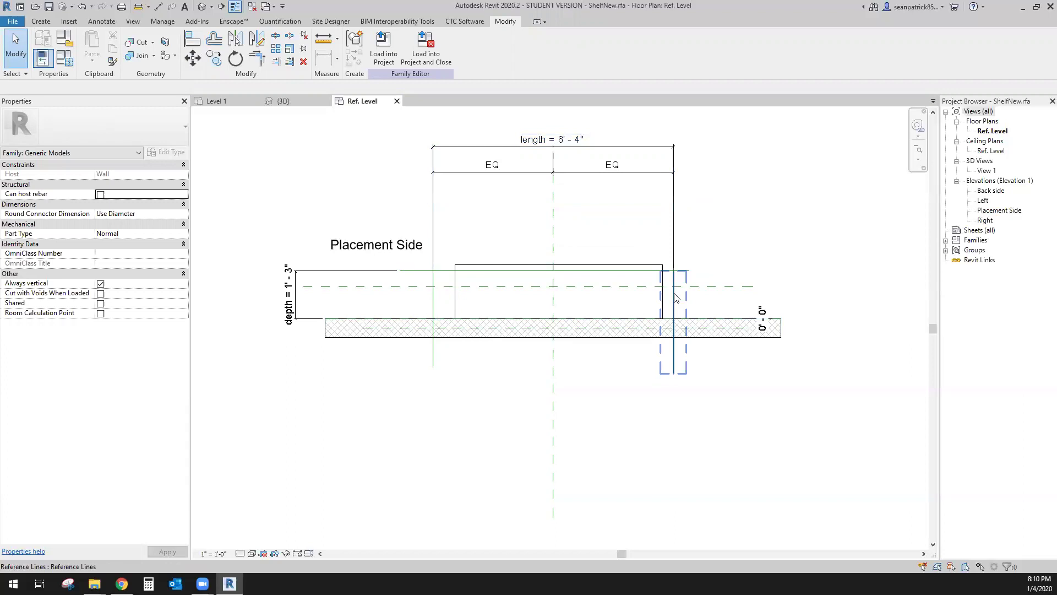
- Drag the right vertical reference plane outward so the extrusion extends past the length lines
scroll(677, 298, "up", 2)
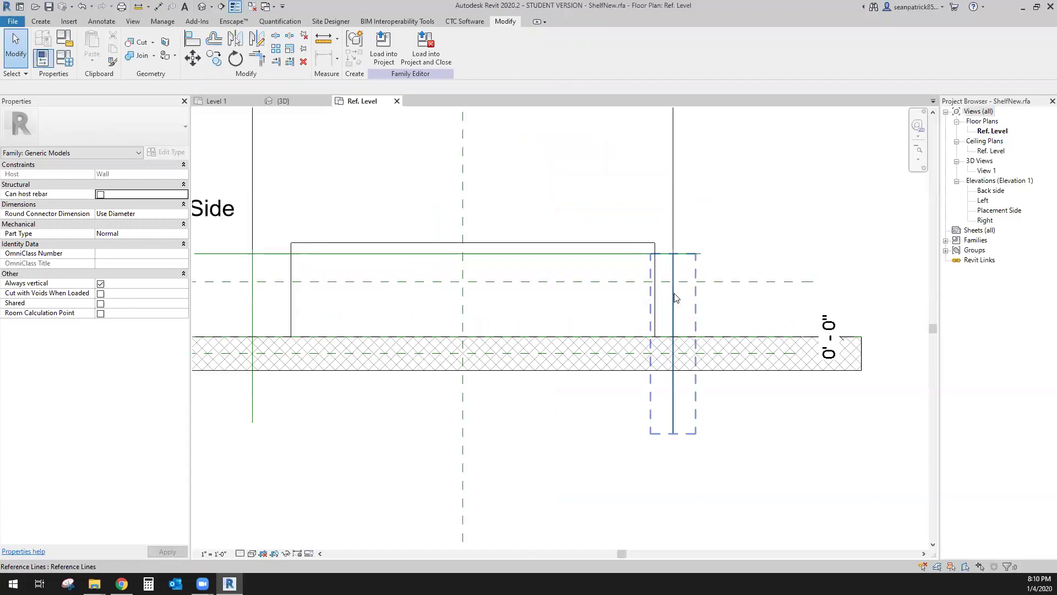
left_click(671, 291)
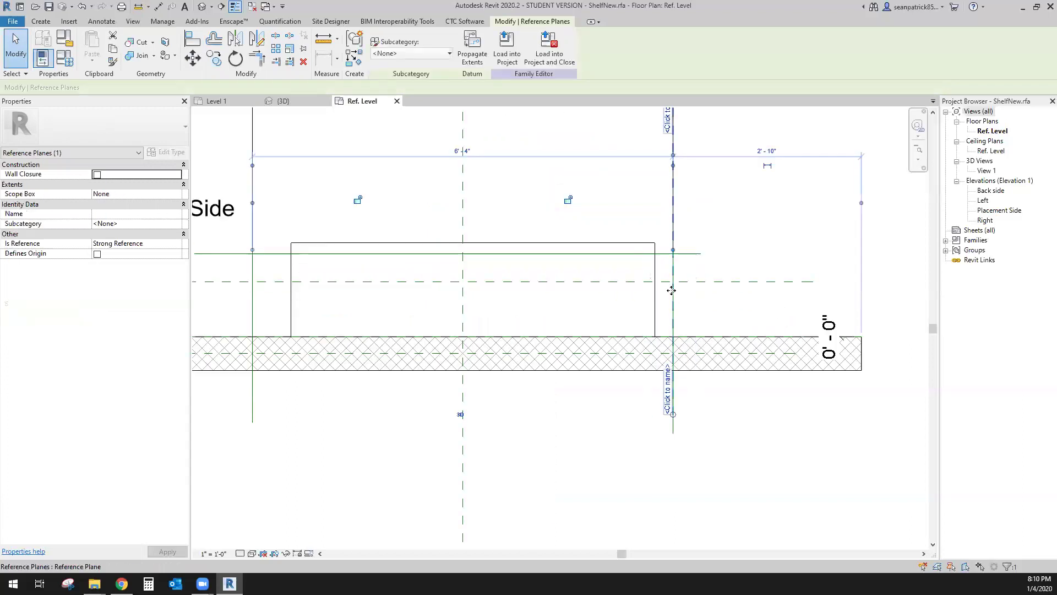
left_click_drag(671, 291, 727, 287)
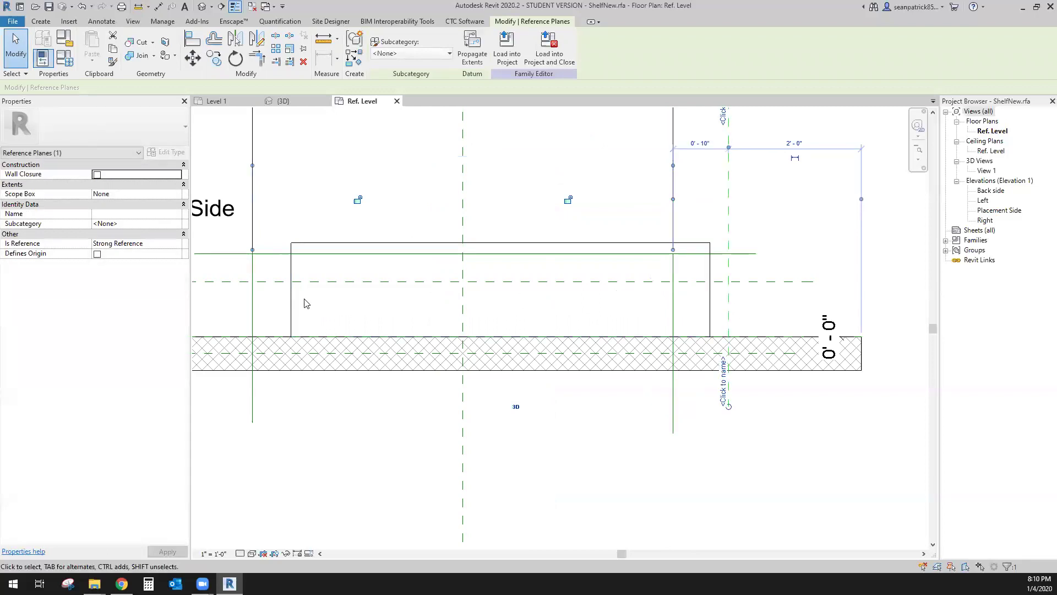
left_click(252, 299)
scroll(448, 317, "down", 2)
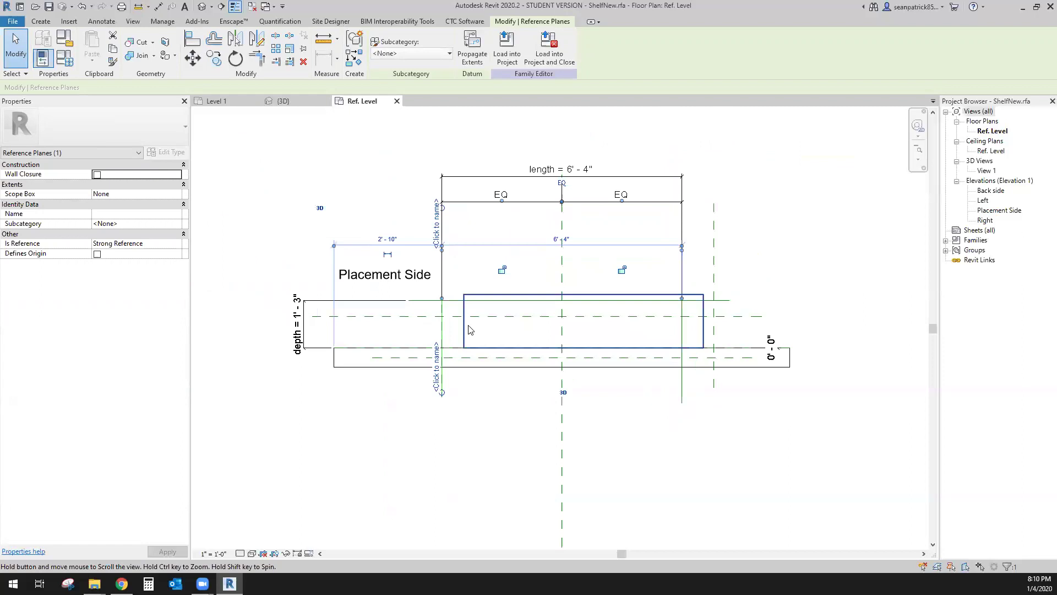
scroll(446, 297, "up", 2)
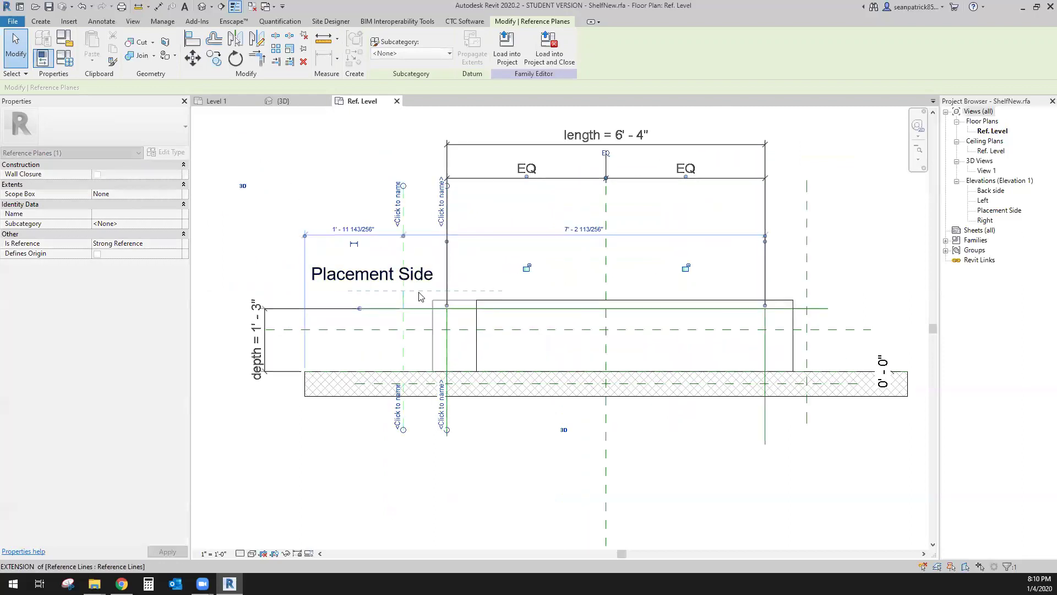
left_click(504, 262)
middle_click_drag(664, 254, 601, 263)
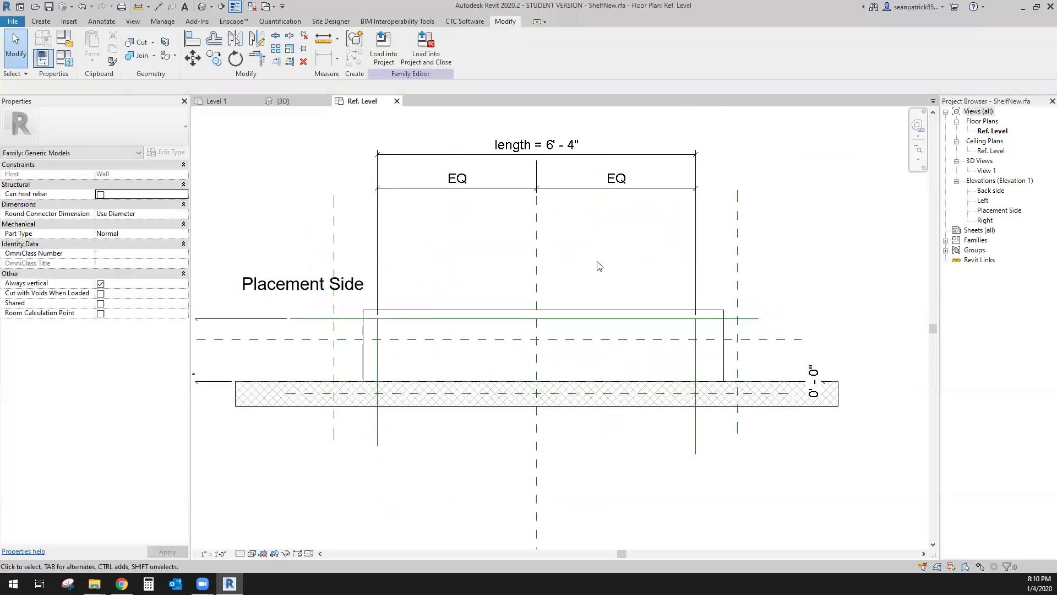
- Align the extrusion's left, right and back edges to the reference lines (6' - 4" by 1' - 3") and lock
left_click(194, 42)
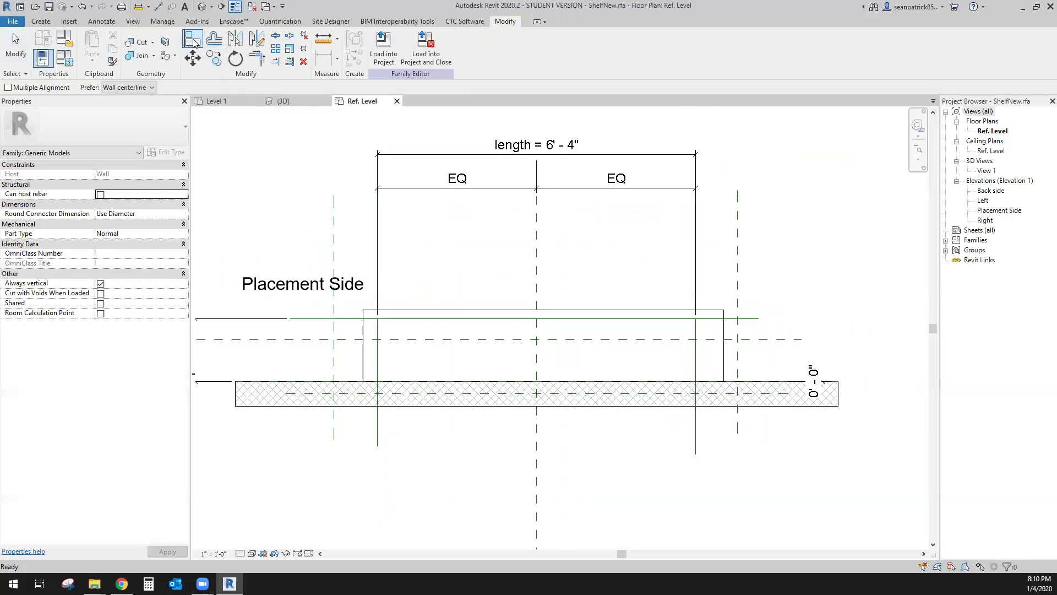
left_click(380, 431)
left_click(362, 355)
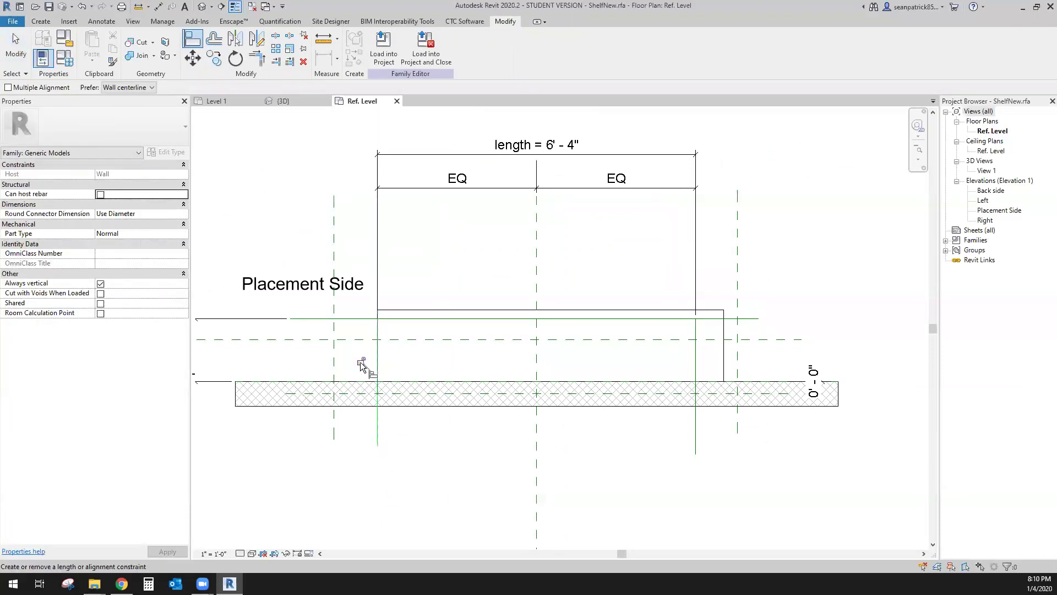
left_click(696, 438)
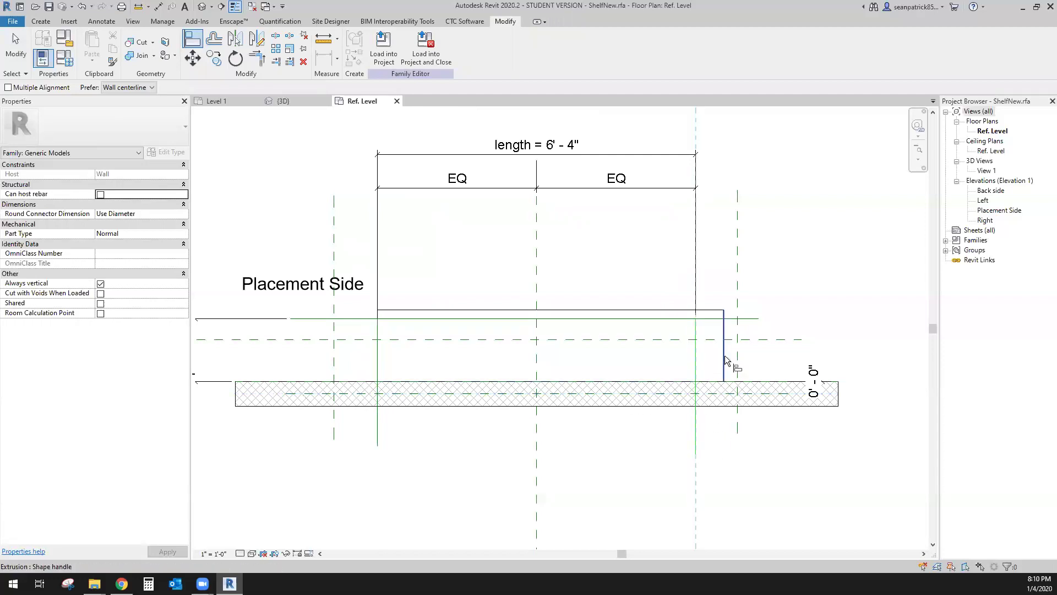
left_click(724, 365)
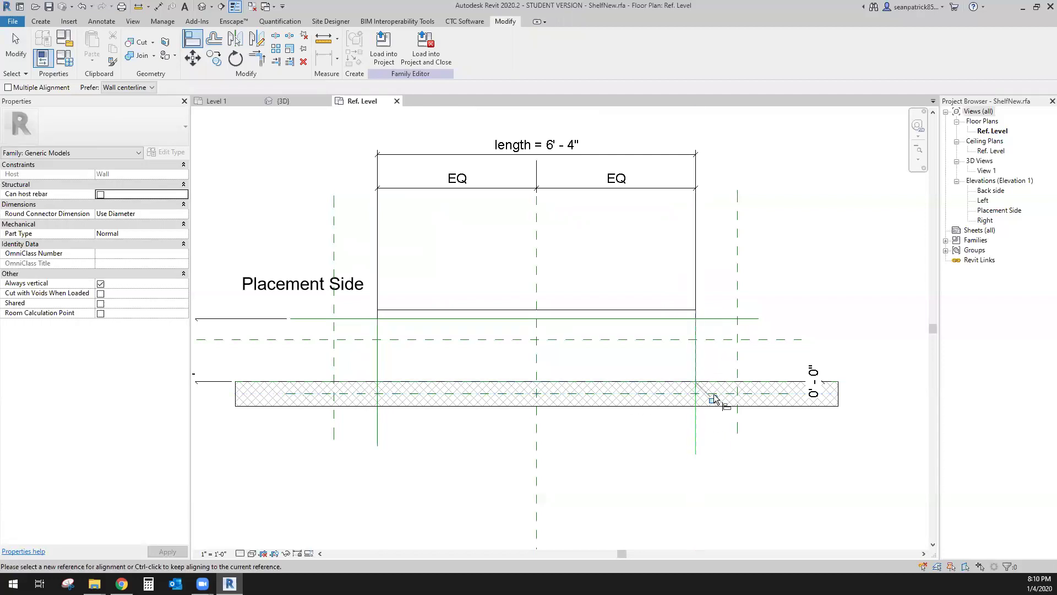
left_click(716, 318)
left_click(622, 310)
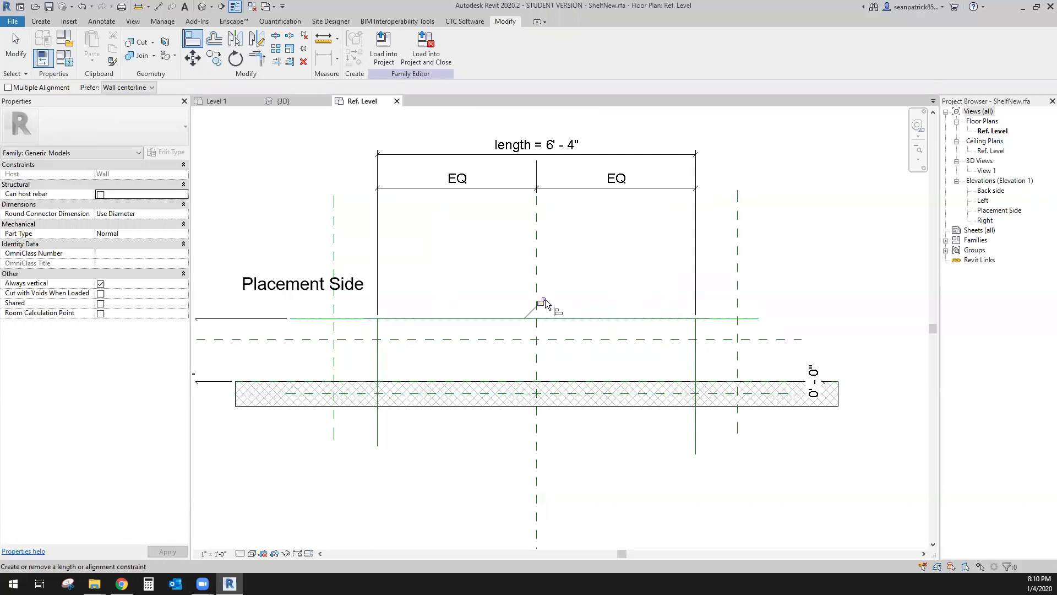
left_click(541, 302)
left_click(15, 48)
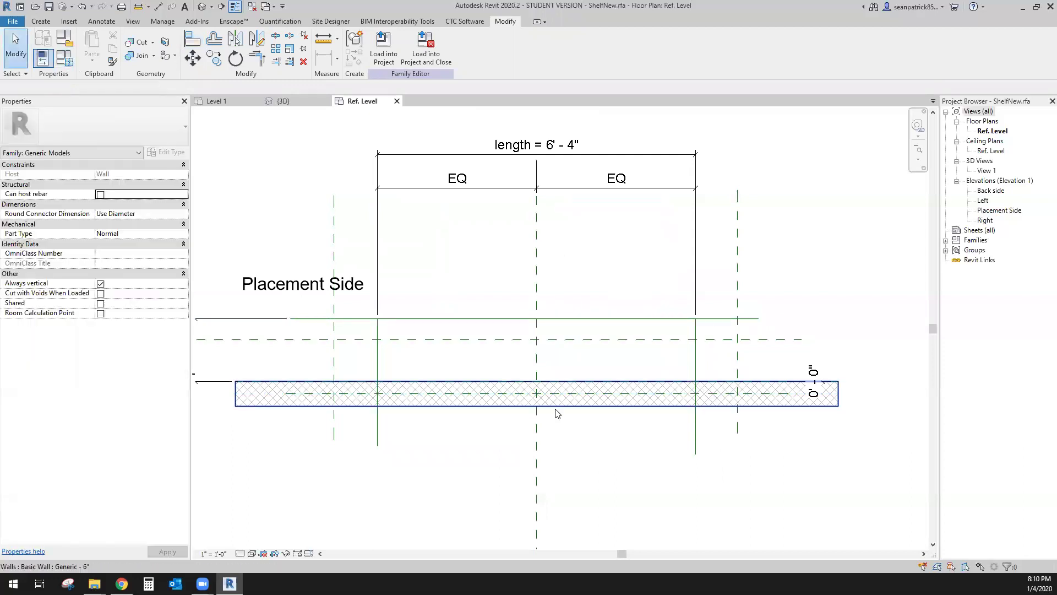
scroll(553, 413, "down", 1)
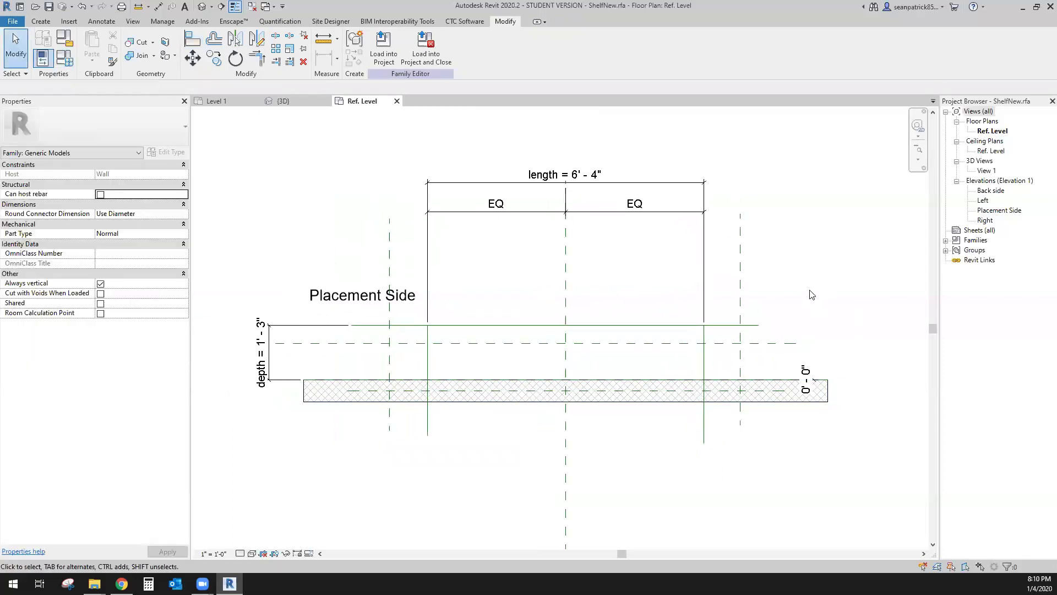
- Save ShelfNew.rfa and reload it into the project, overwriting the existing family version
left_click(426, 48)
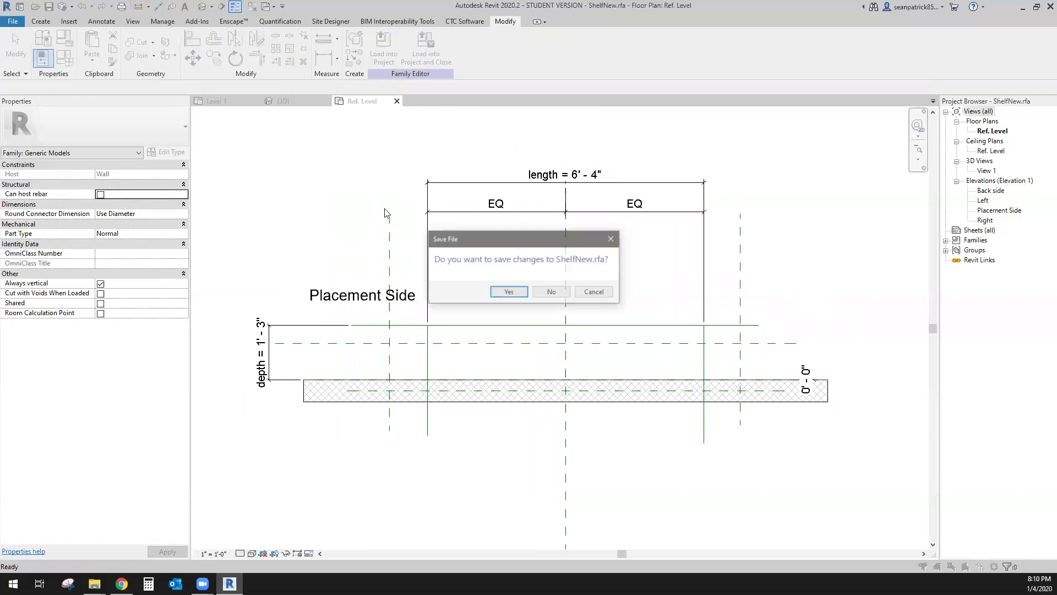
left_click(507, 292)
left_click(512, 300)
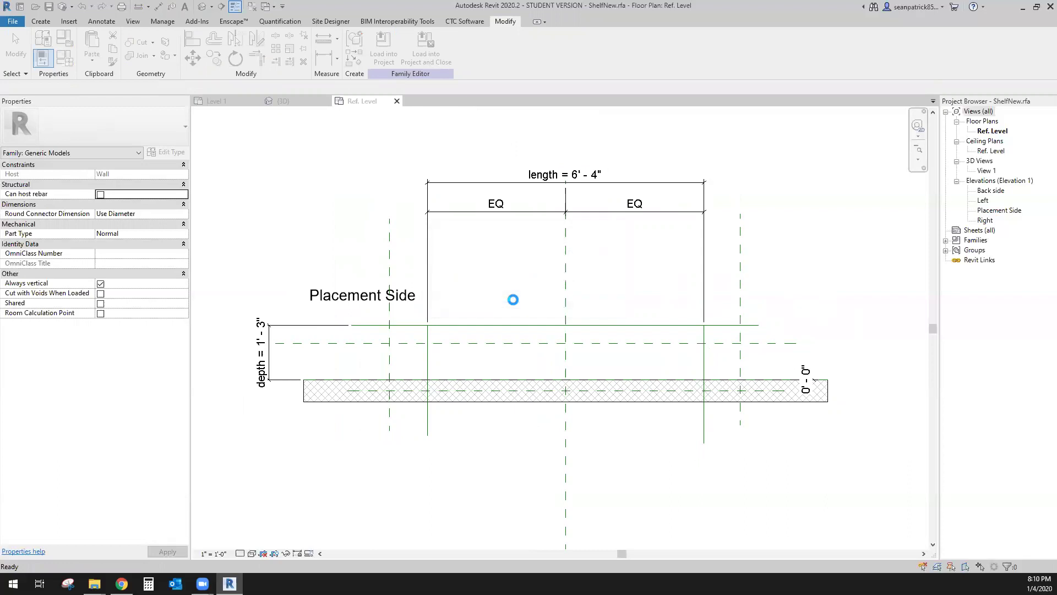
left_click(507, 292)
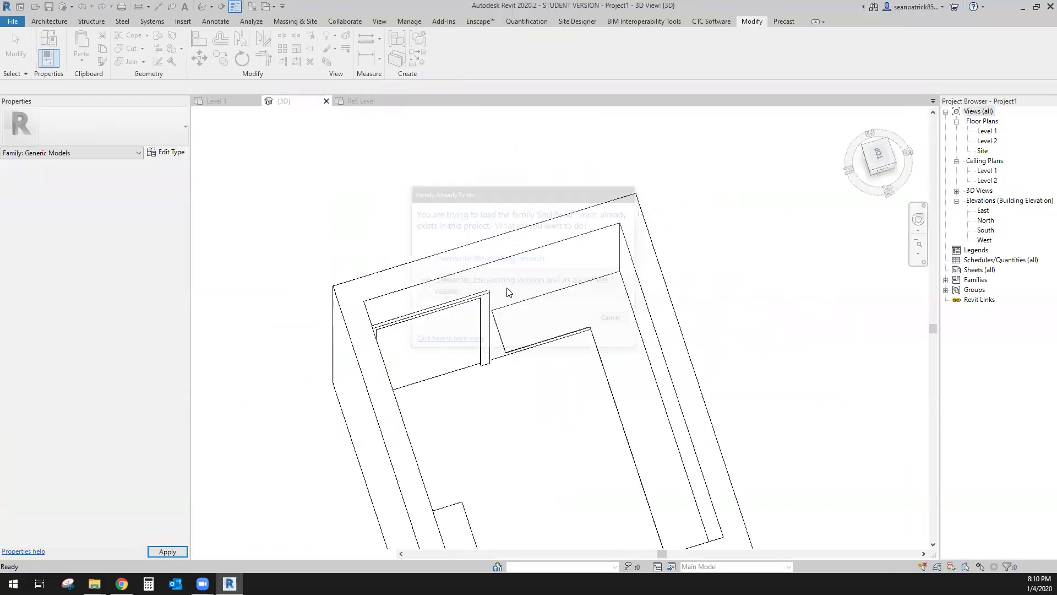
- Select the reloaded shelf and inspect it in the 3D view and Level 1 floor plan
left_click(524, 345)
middle_click_drag(556, 421, 591, 407, "shift")
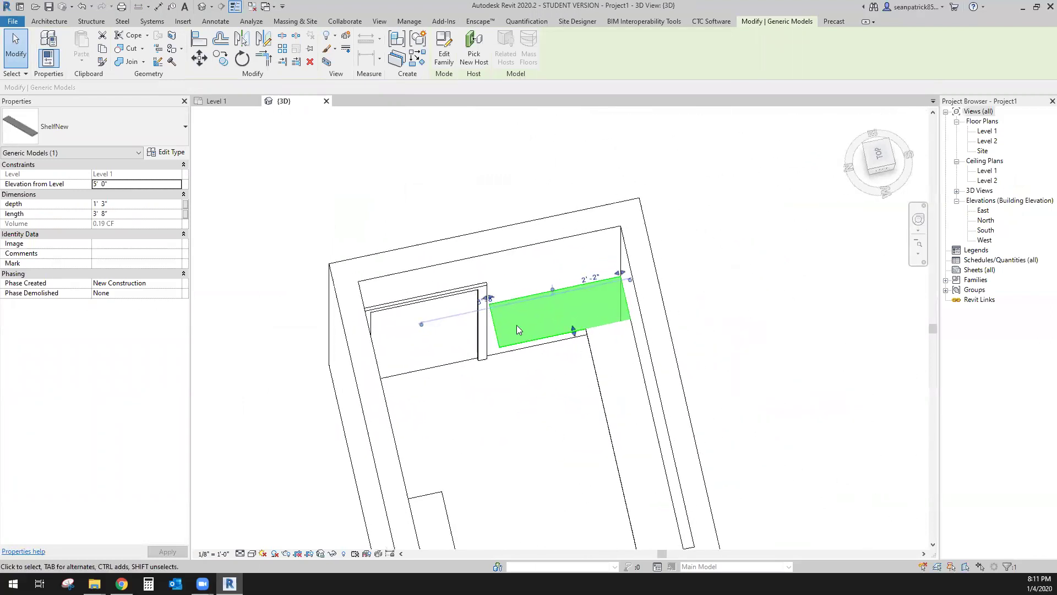
left_click(243, 101)
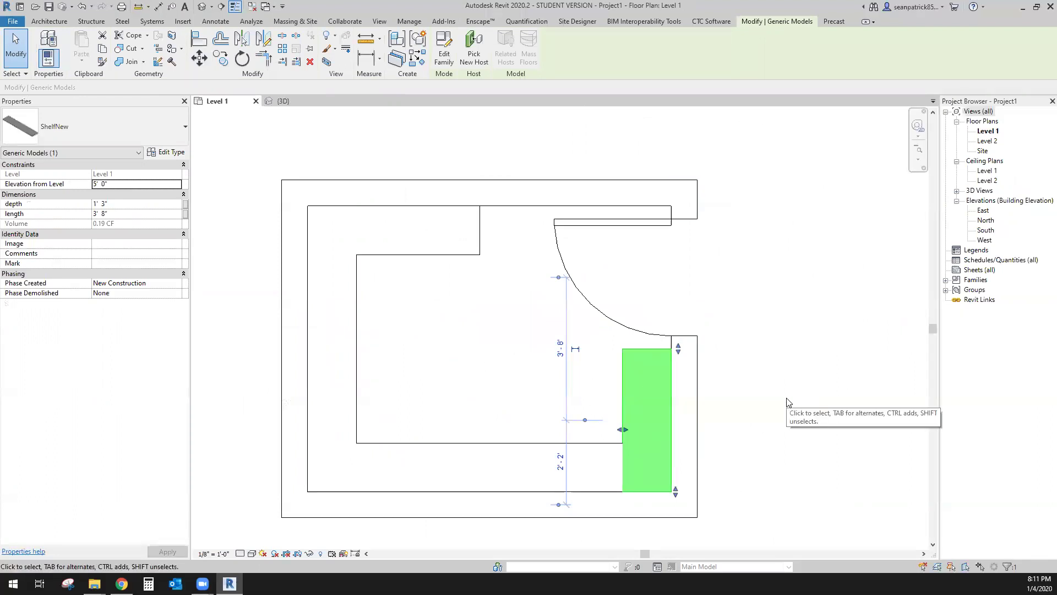
left_click(282, 102)
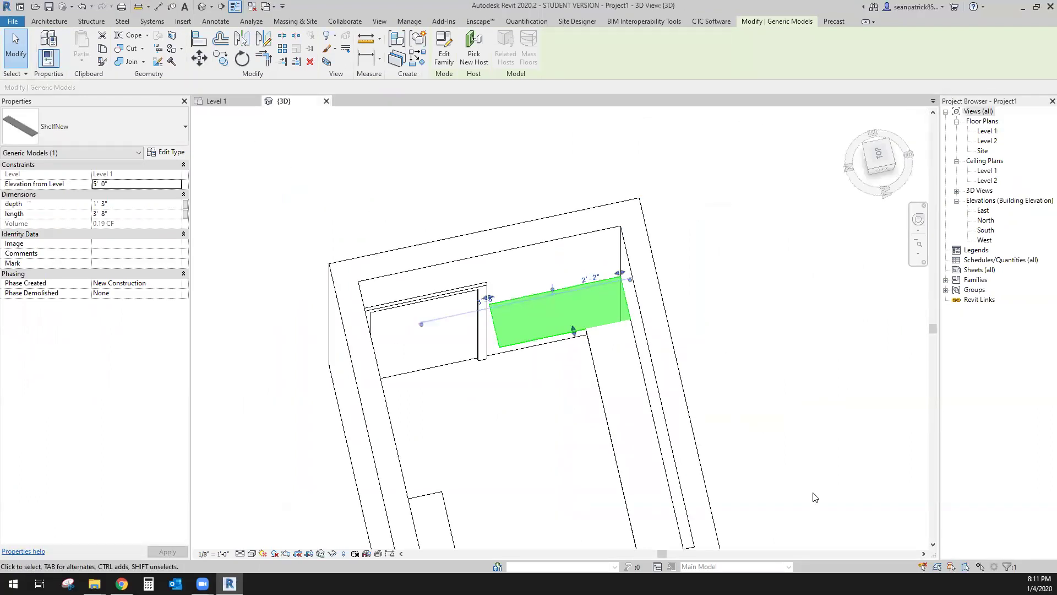
left_click(773, 427)
middle_click_drag(773, 427, 479, 470, "shift")
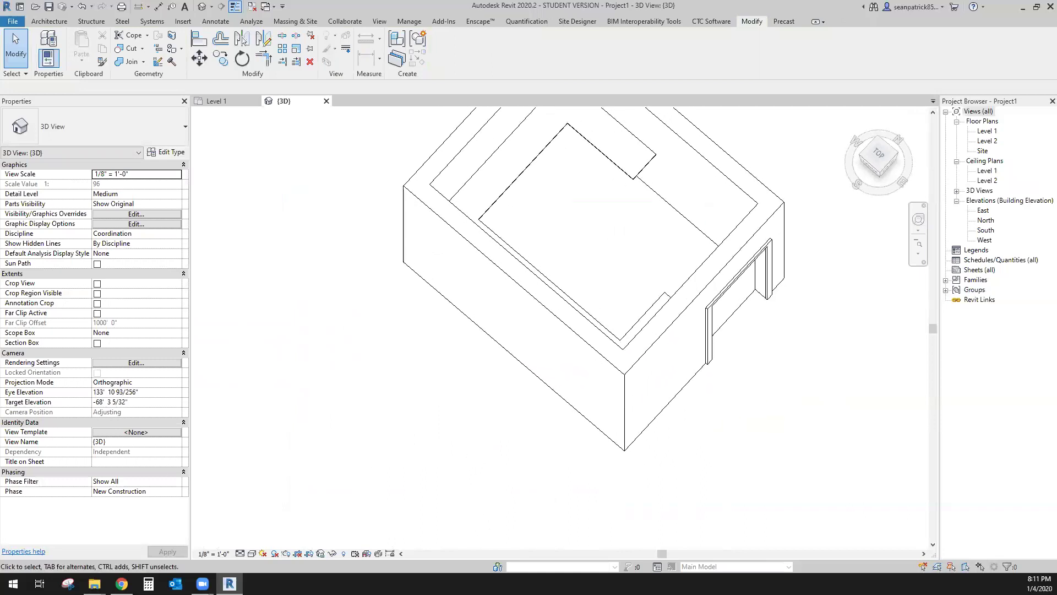